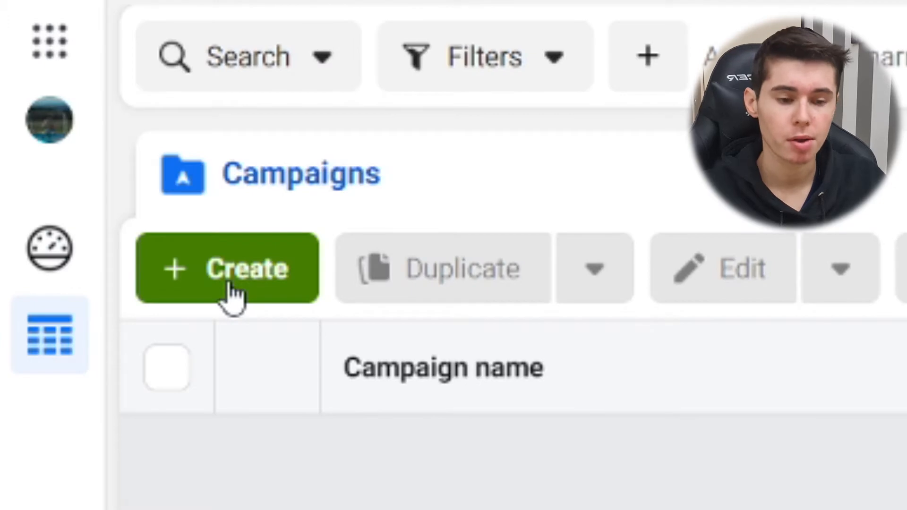
Start creating a new ad campaign and bring up the list of marketing objectives
click(232, 292)
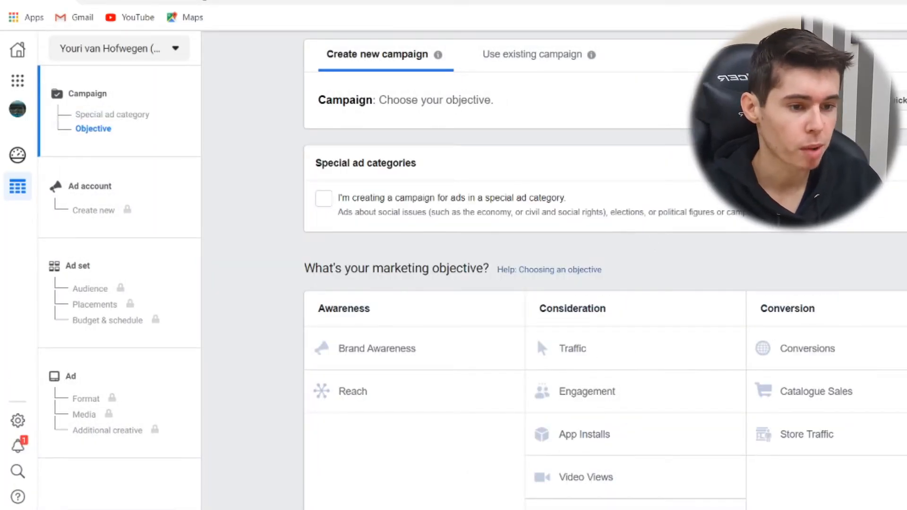
drag(326, 57, 405, 53)
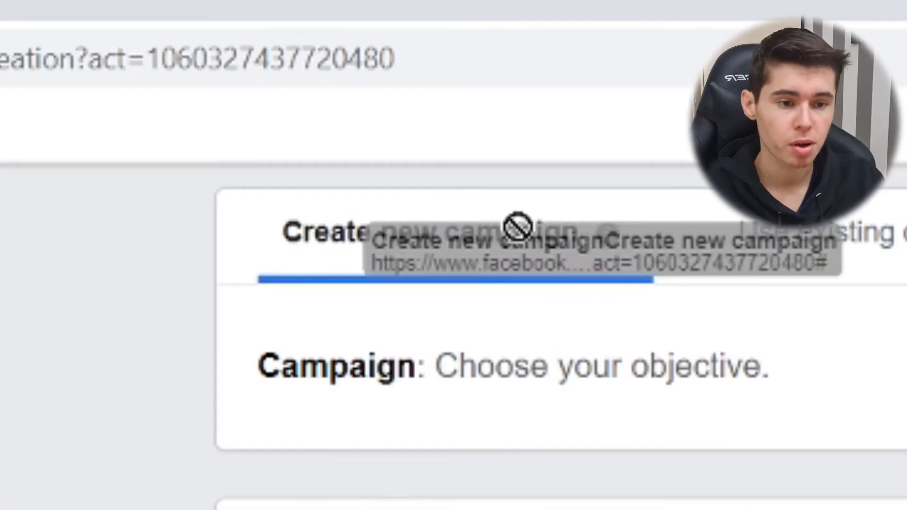
drag(517, 227, 520, 296)
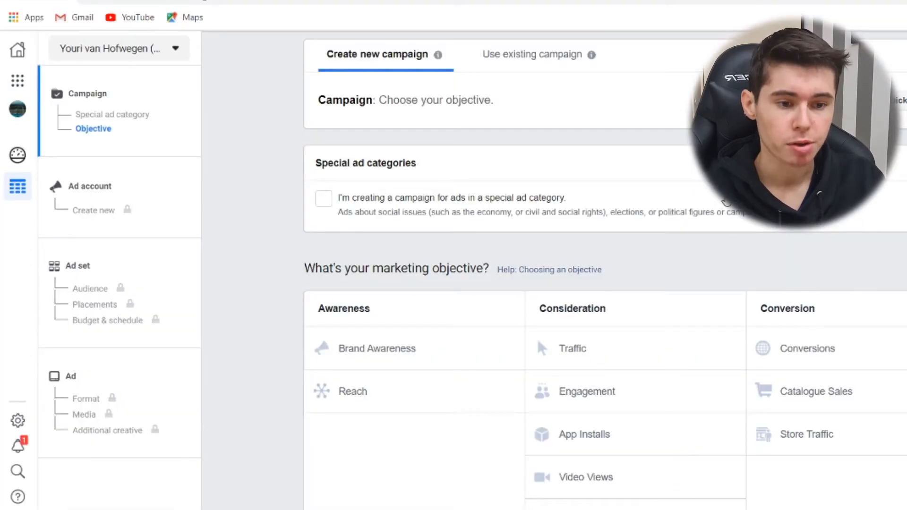
scroll(519, 284, down, 1)
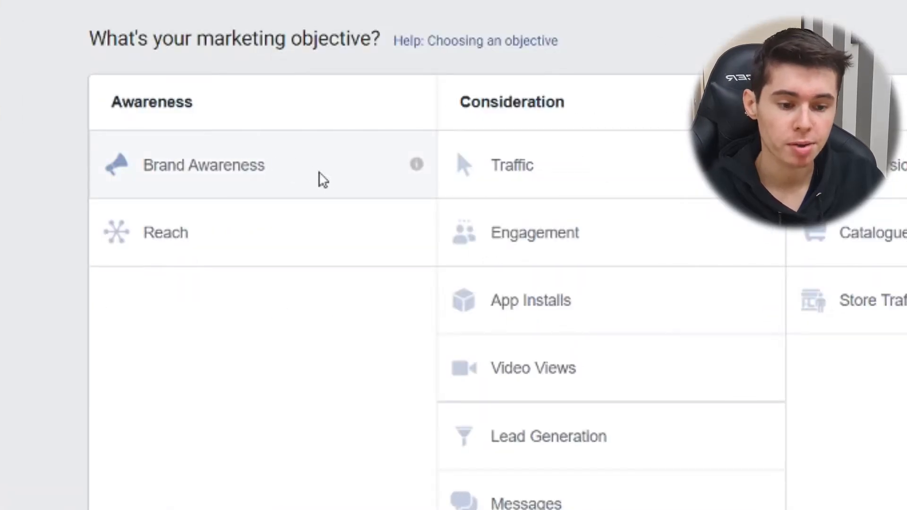
Choose Brand Awareness as the campaign's marketing objective and review its campaign name setting
mouse_move(417, 168)
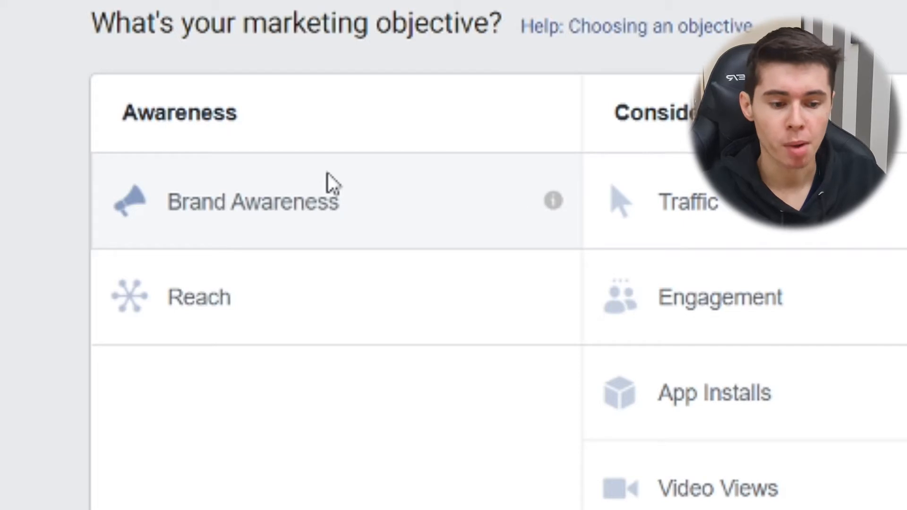
mouse_move(550, 301)
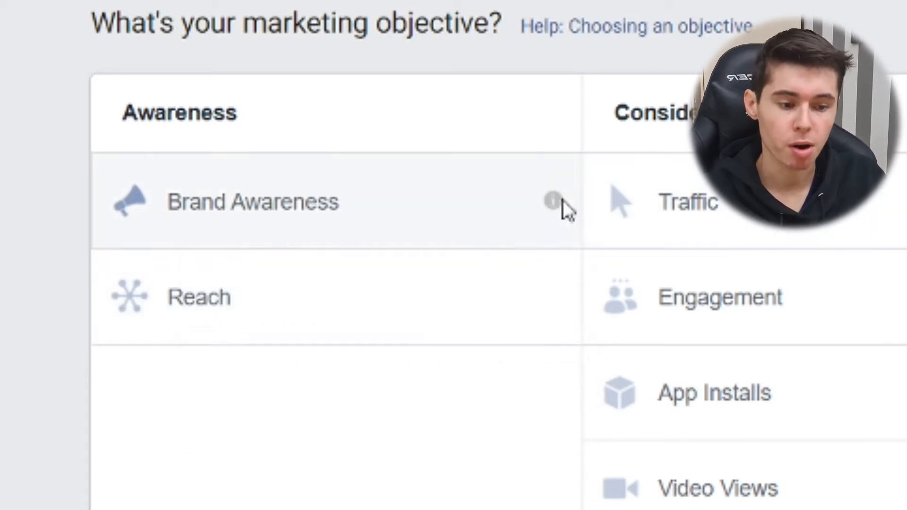
mouse_move(556, 201)
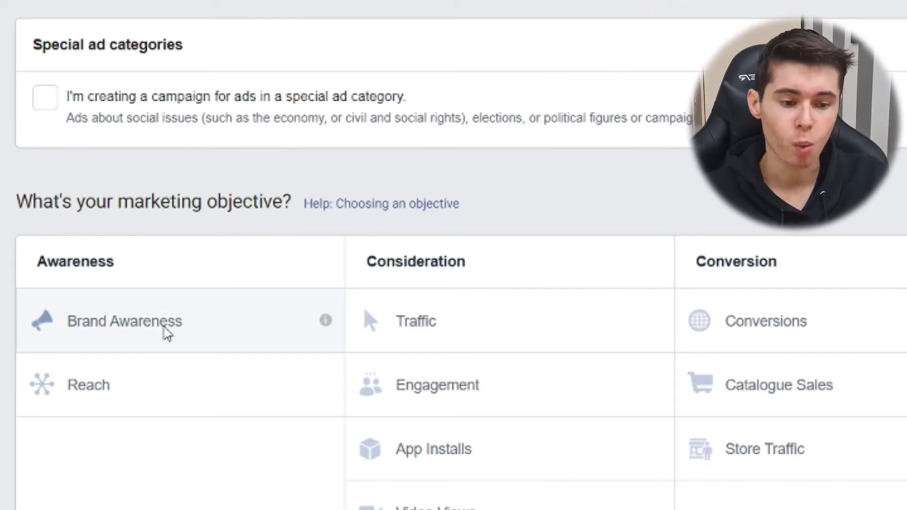
click(166, 331)
scroll(166, 333, down, 3)
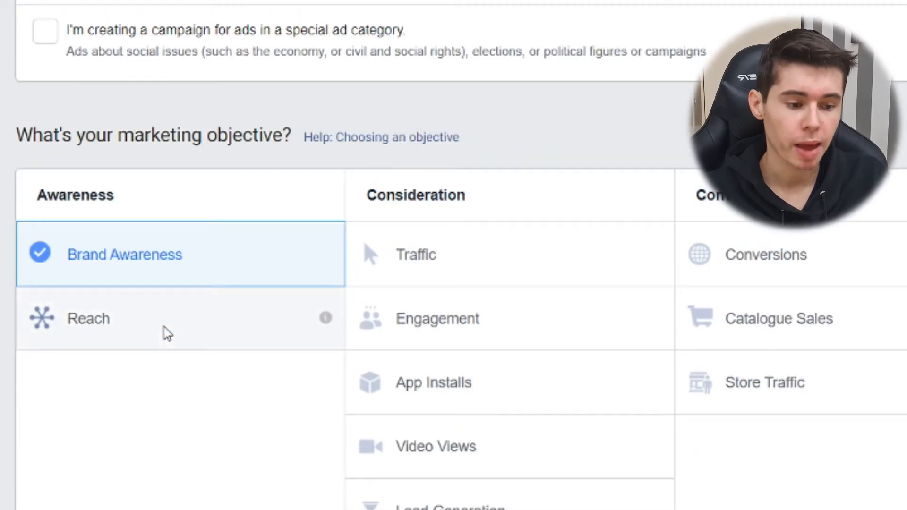
scroll(163, 332, down, 8)
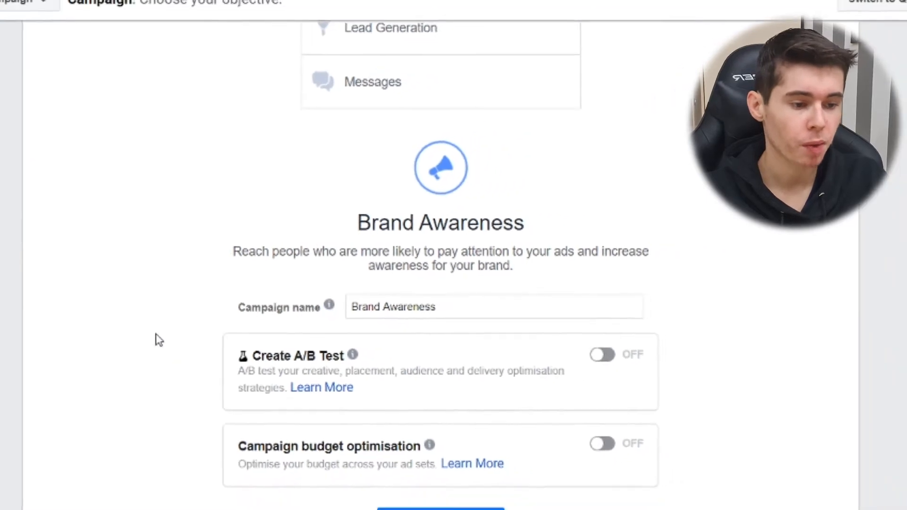
scroll(160, 341, down, 2)
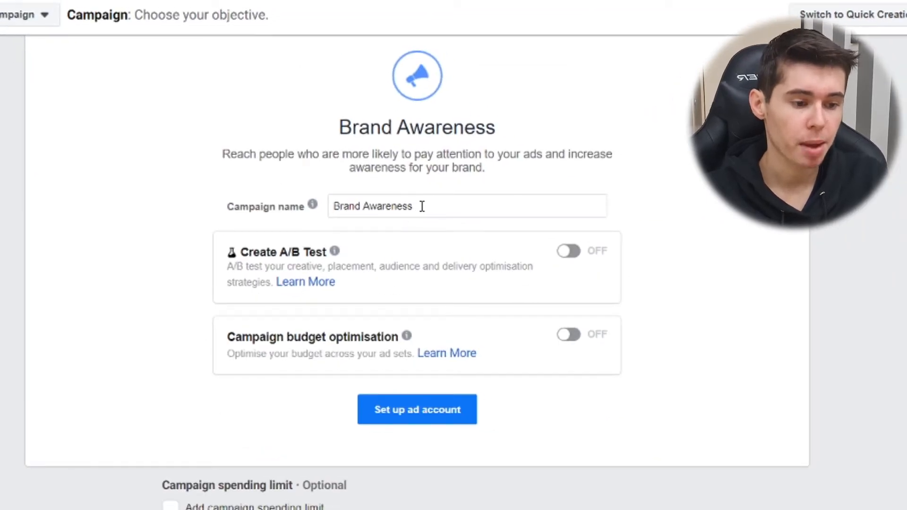
drag(421, 206, 178, 209)
click(261, 167)
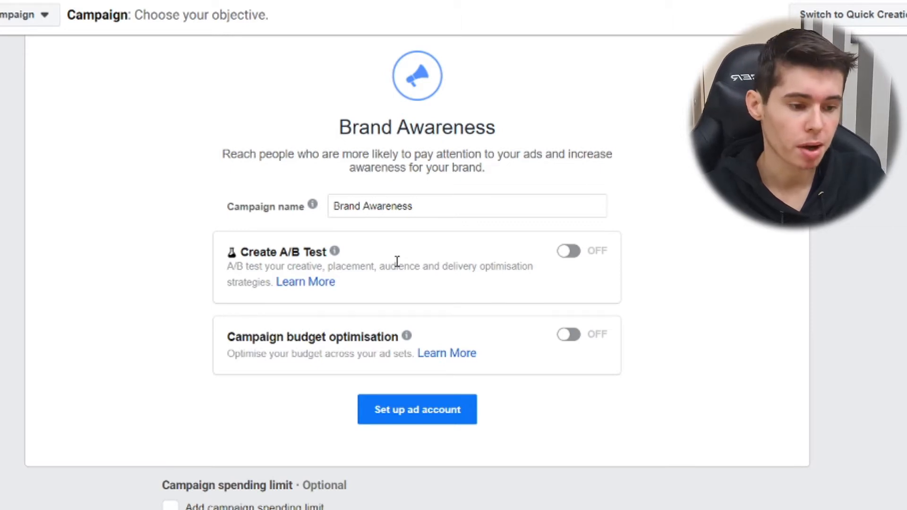
Try a campaign spending limit of 1000 and remove it again
click(173, 509)
scroll(324, 424, down, 1)
click(366, 504)
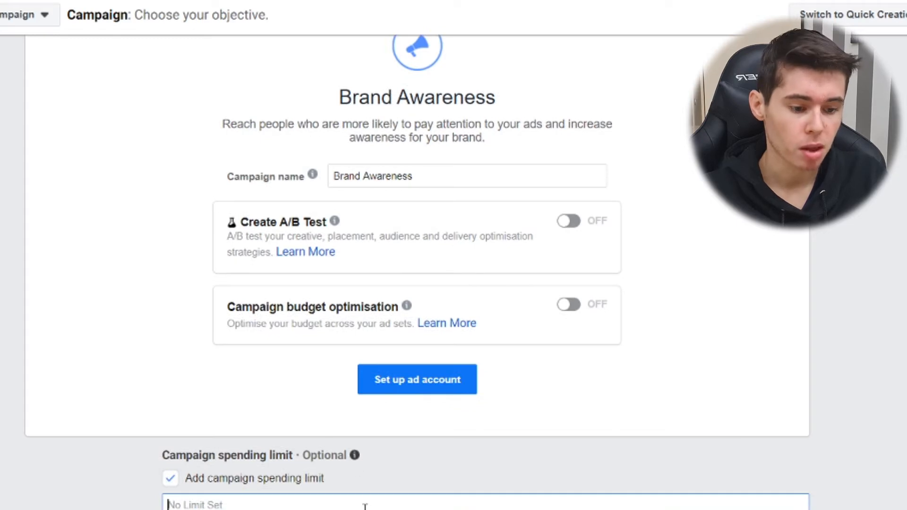
text(10)
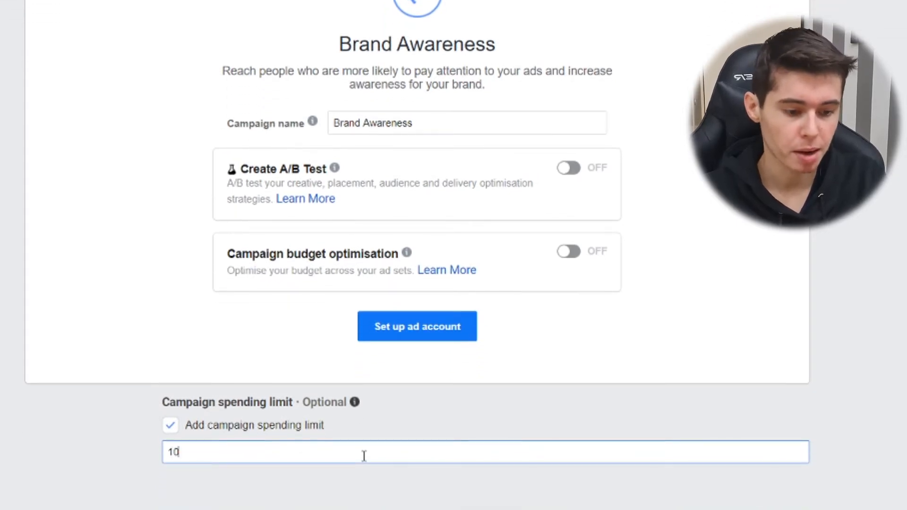
text(00)
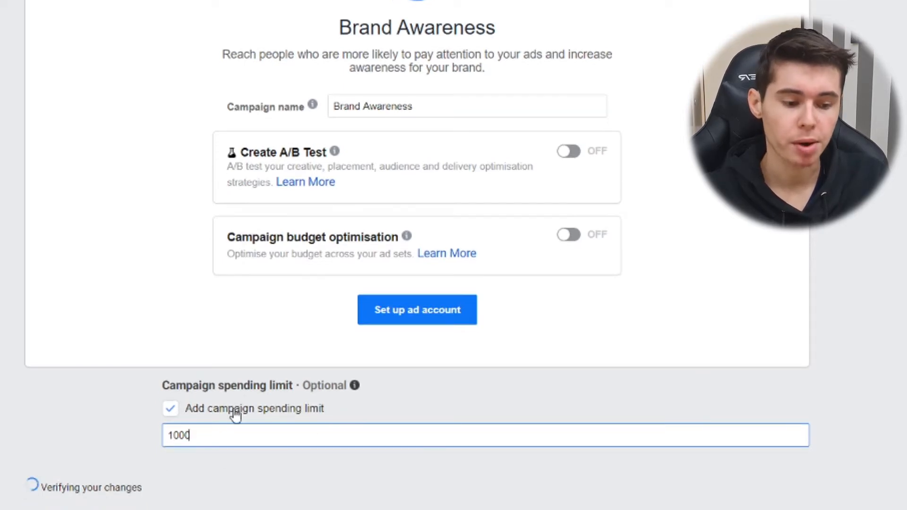
click(171, 408)
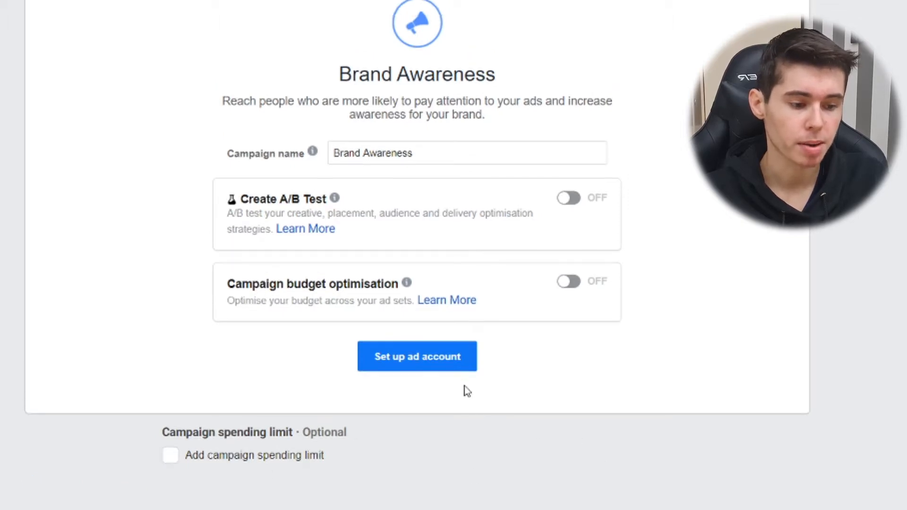
Set up the ad account with country Netherlands, currency Euro and time zone Europe/Amsterdam, and continue to the ad set
click(444, 364)
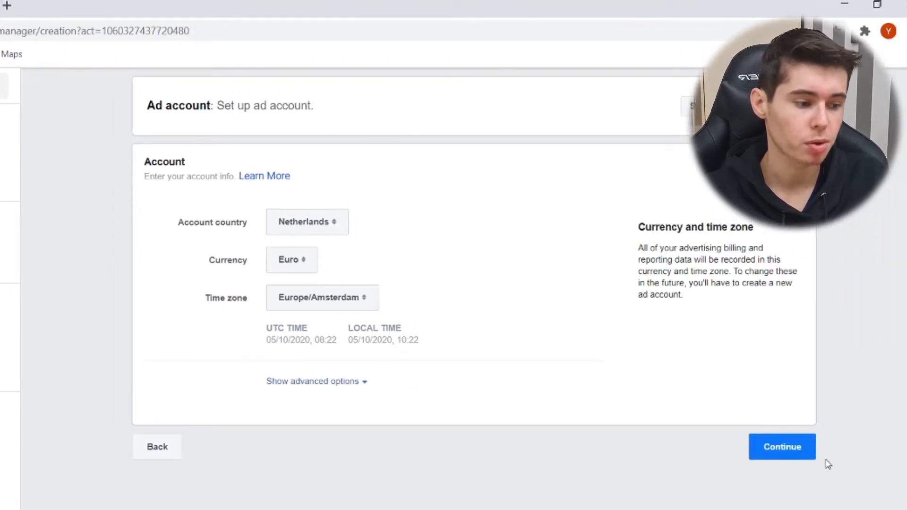
click(784, 447)
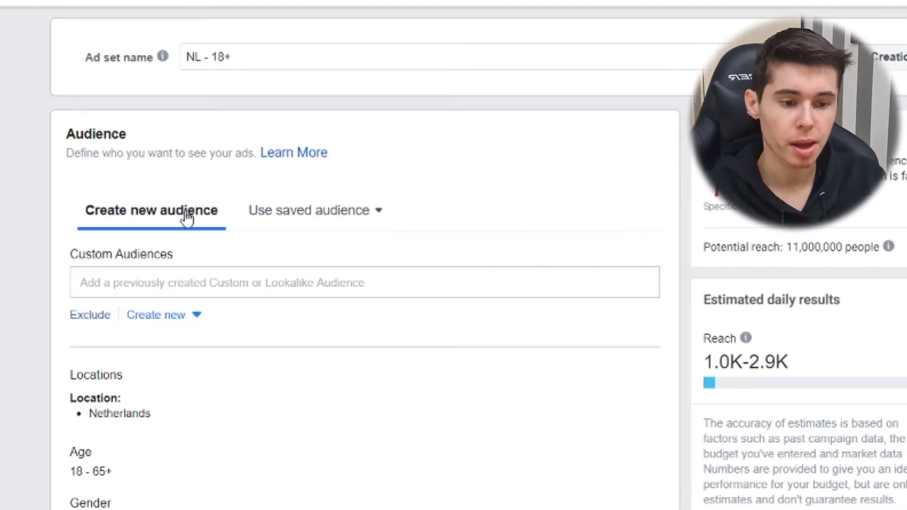
Replace the Netherlands with New York, United States as the audience's target location
scroll(616, 317, down, 2)
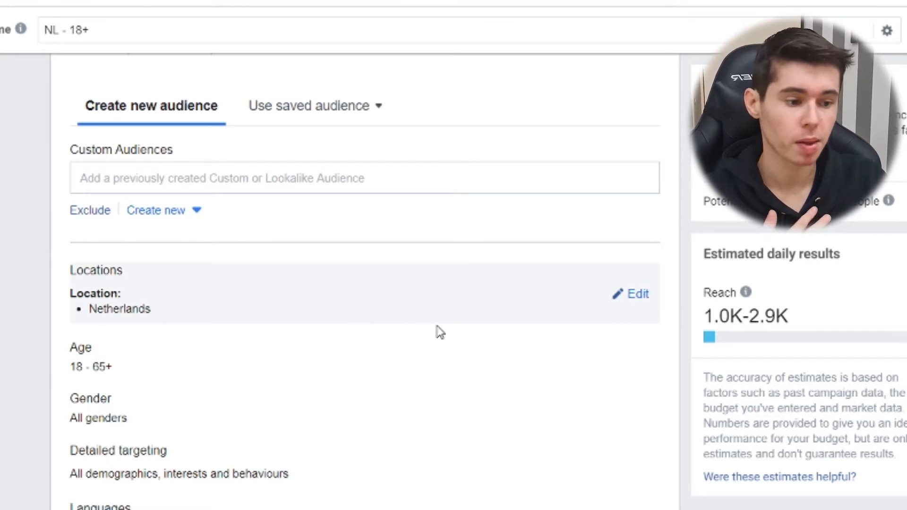
click(630, 301)
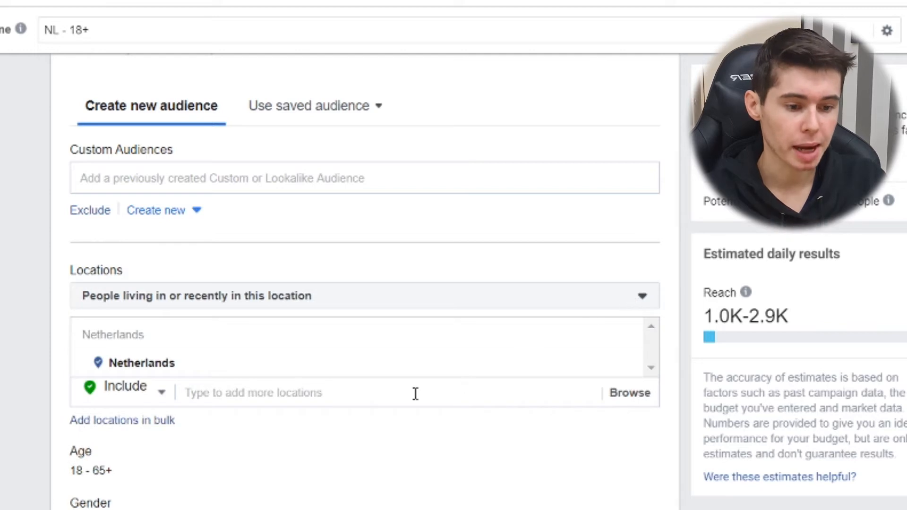
click(375, 394)
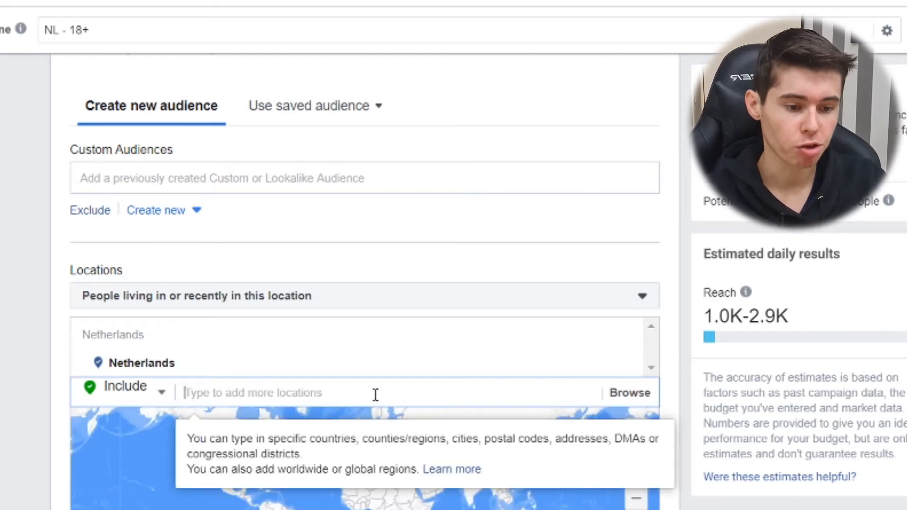
text(new york)
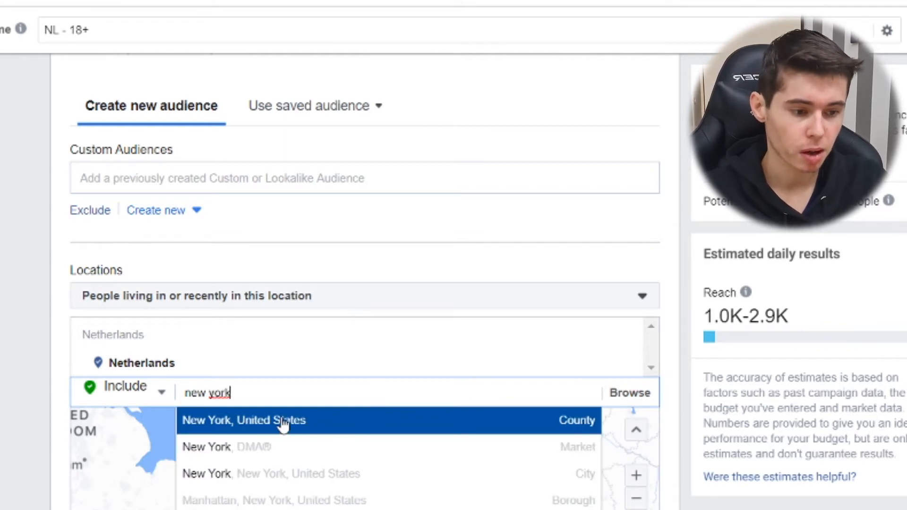
click(281, 431)
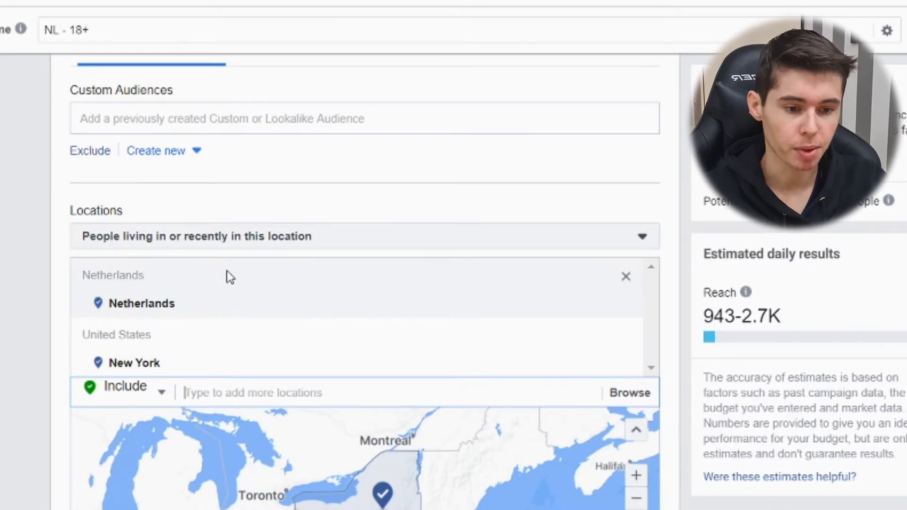
mouse_move(239, 297)
click(627, 307)
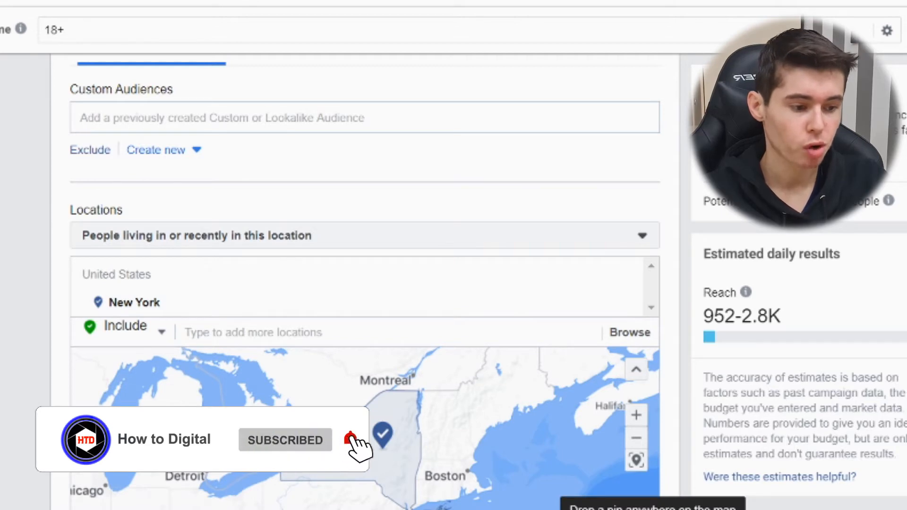
scroll(553, 425, down, 4)
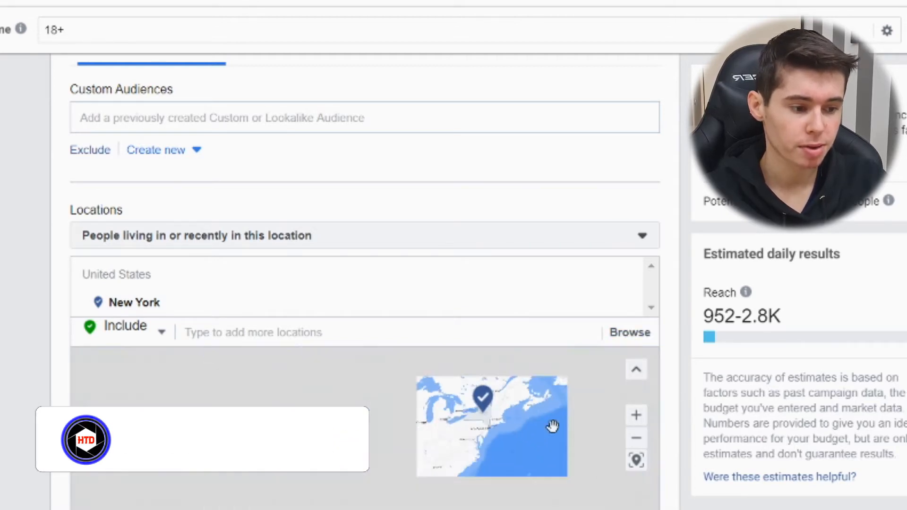
scroll(529, 425, up, 3)
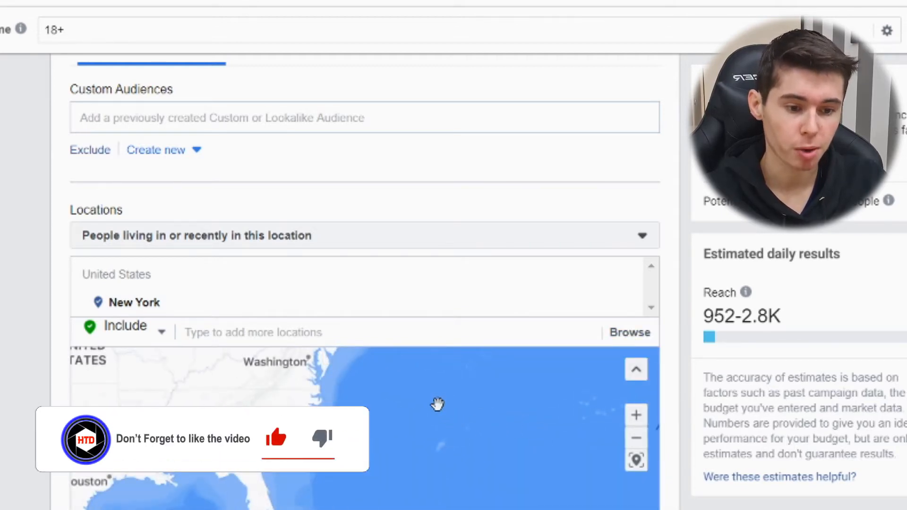
drag(435, 405, 462, 494)
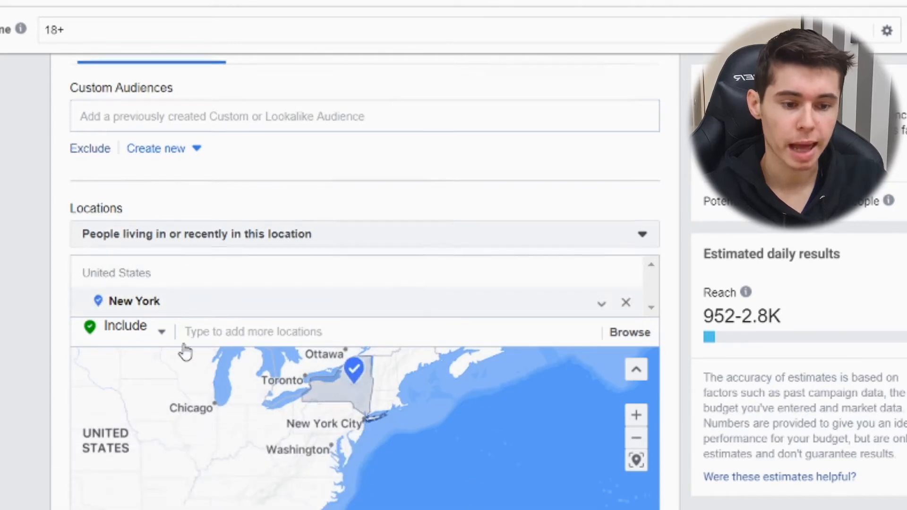
Set the audience's age range to 18 to 40
scroll(452, 431, down, 6)
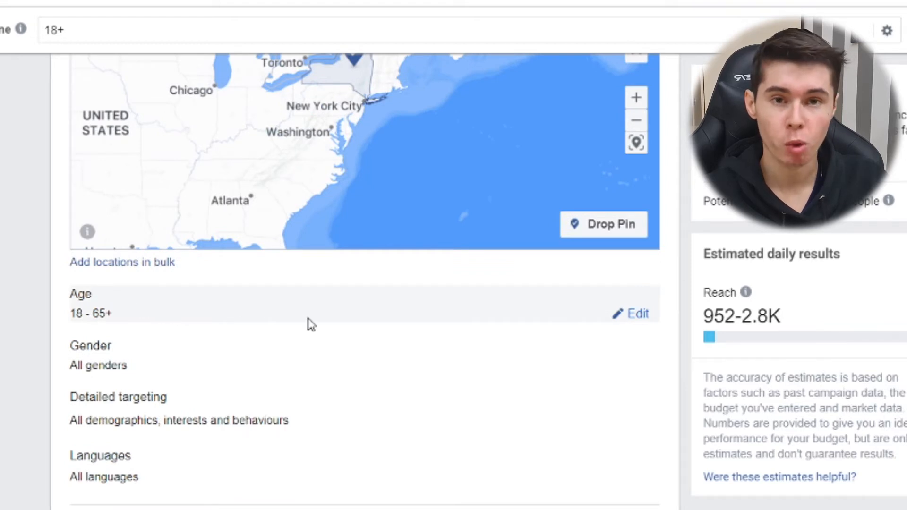
click(637, 318)
click(129, 326)
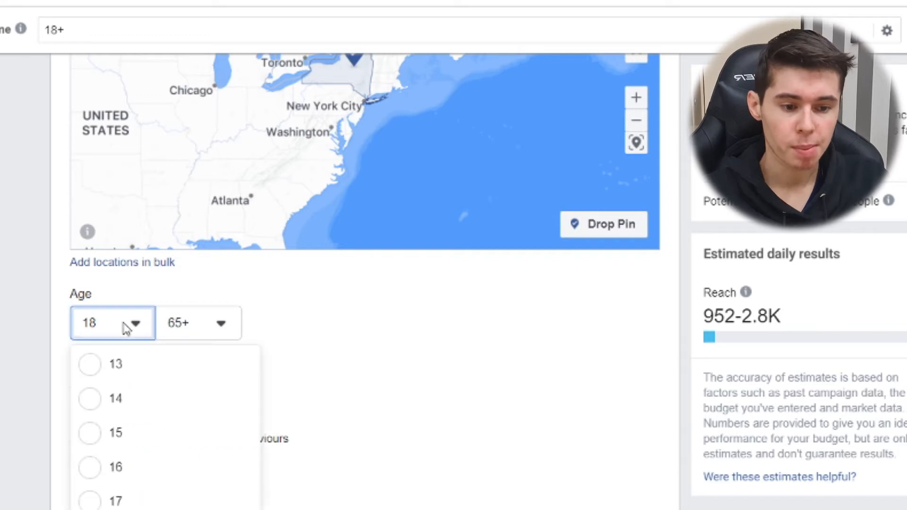
scroll(161, 434, down, 5)
scroll(119, 423, up, 3)
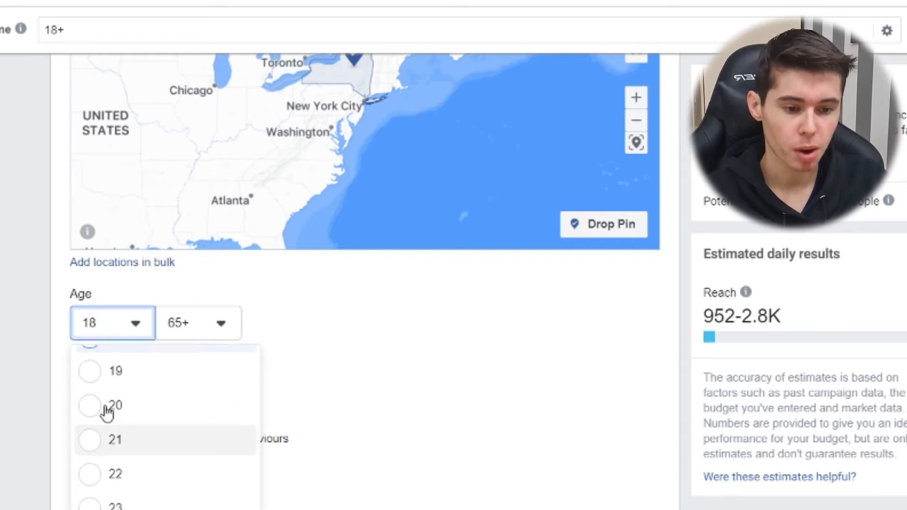
click(95, 380)
click(197, 331)
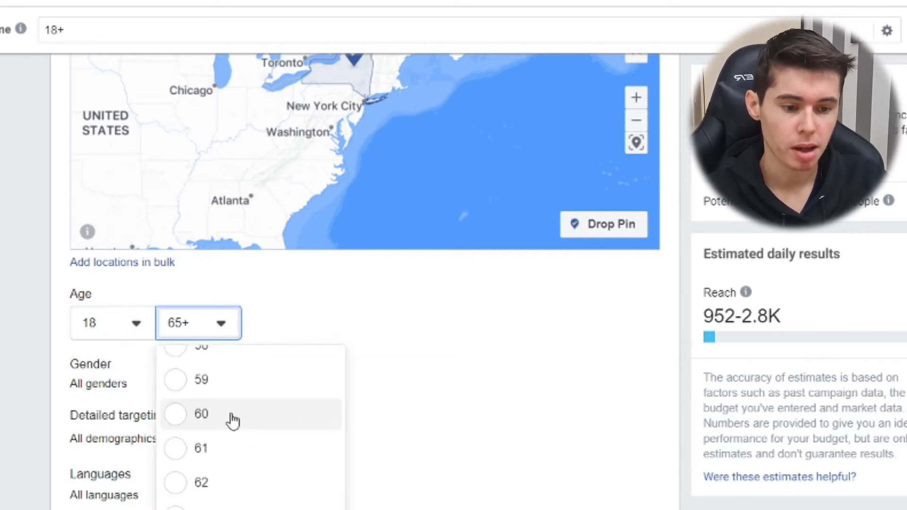
scroll(243, 452, up, 9)
scroll(247, 440, up, 6)
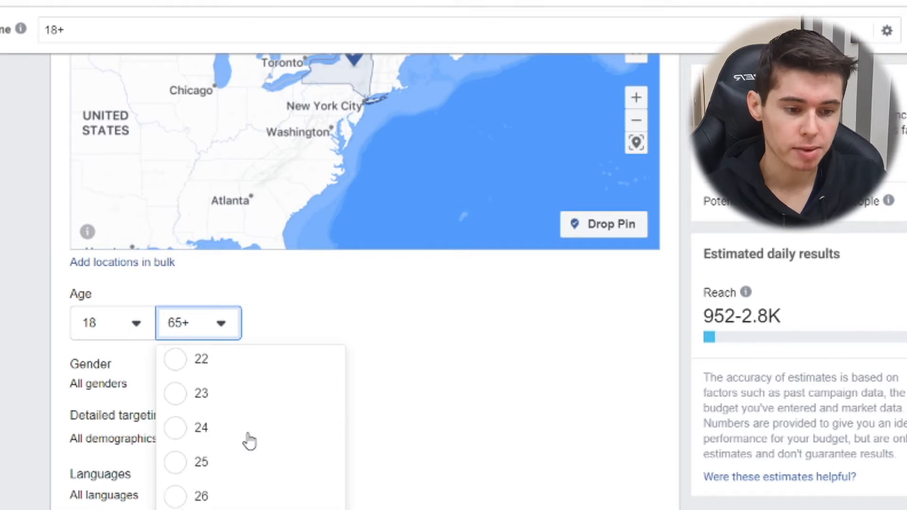
scroll(243, 475, down, 4)
scroll(238, 483, down, 2)
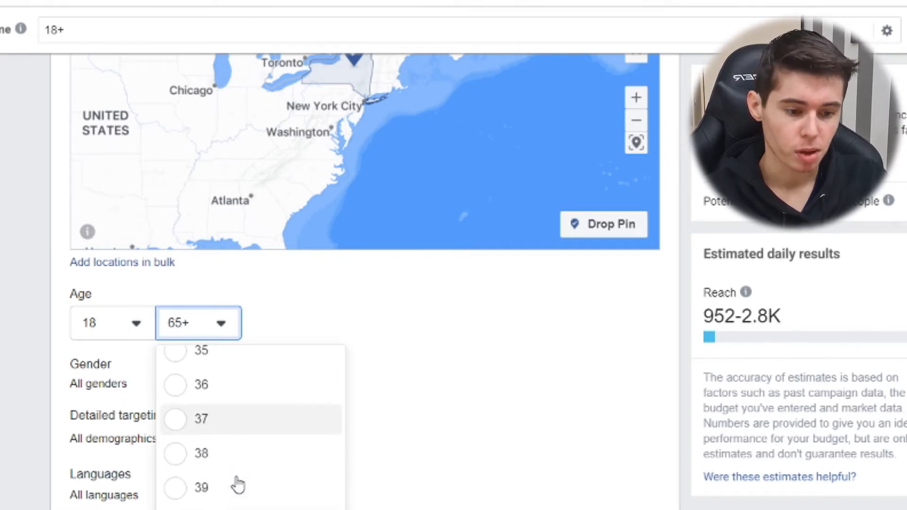
click(203, 494)
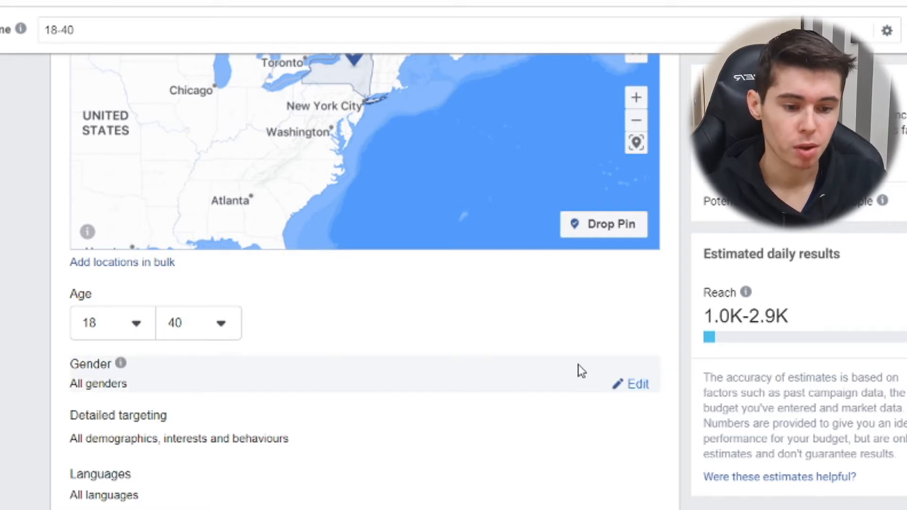
Restrict the audience's gender to Men
click(638, 385)
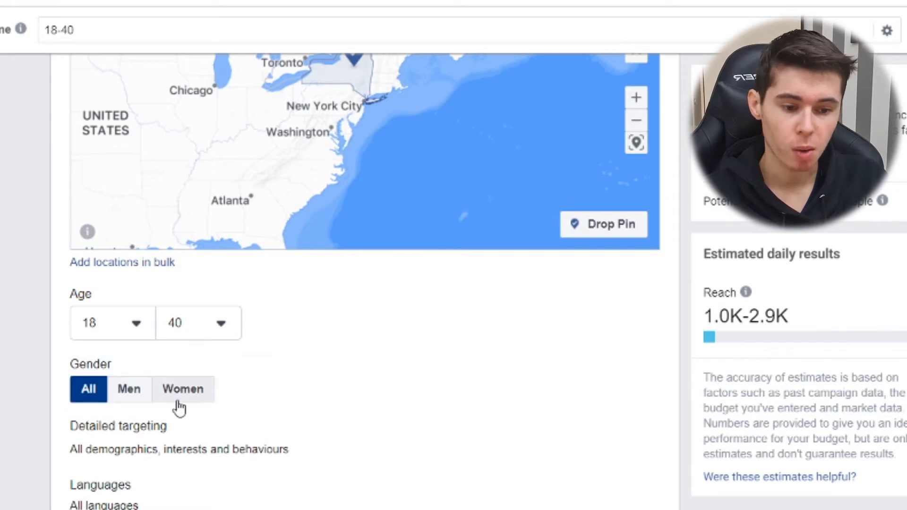
click(135, 397)
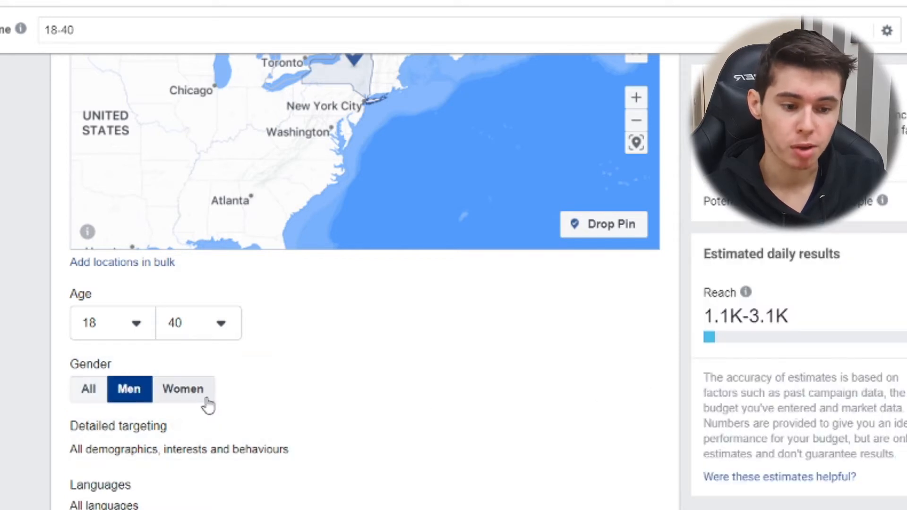
Try Women as the audience's gender and set the gender to All
click(200, 399)
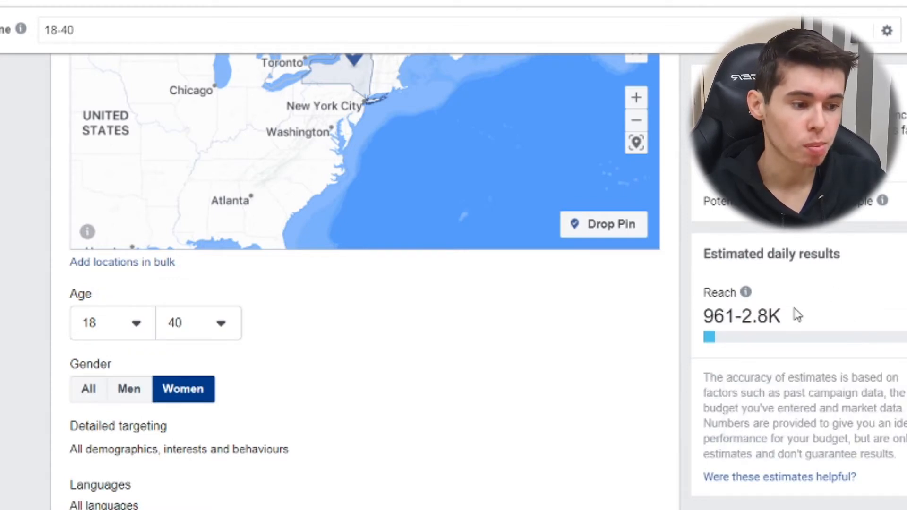
click(132, 395)
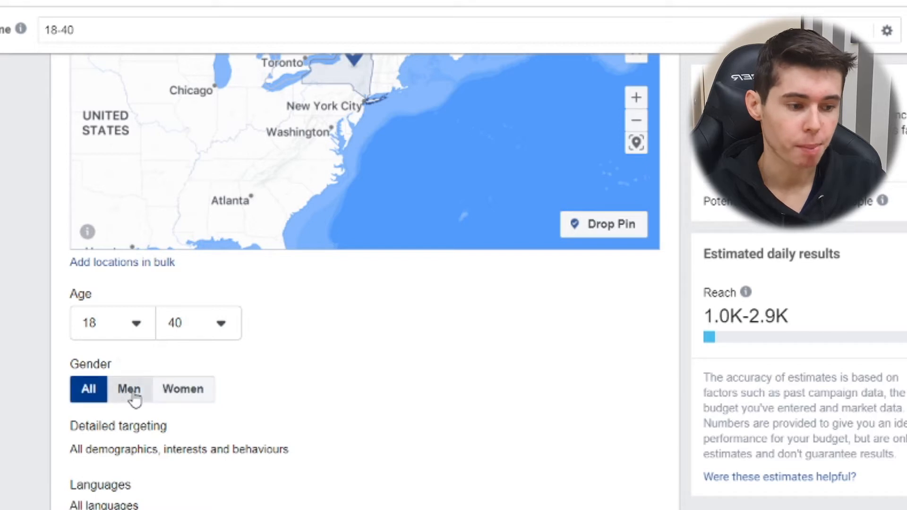
click(132, 395)
click(95, 395)
mouse_move(711, 323)
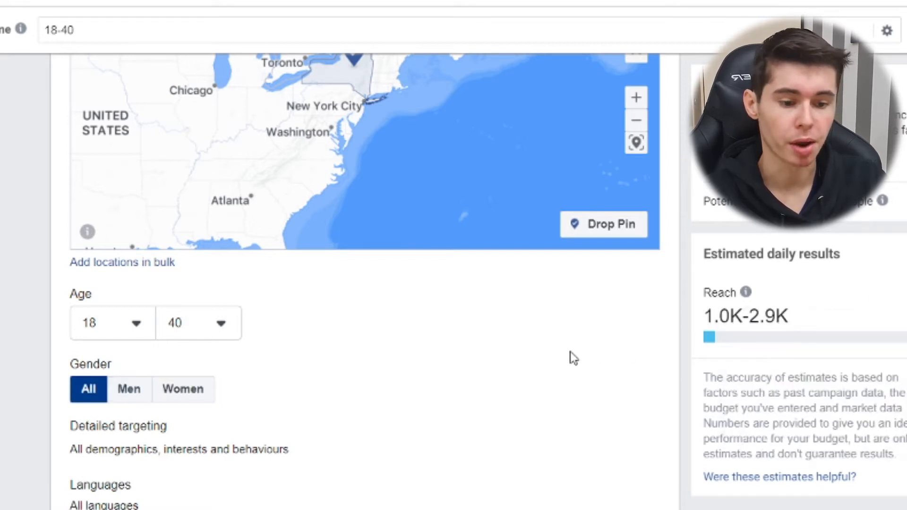
Search detailed targeting for "samsung s8" and include people with the behaviour Owns: Galaxy S8
scroll(520, 364, down, 3)
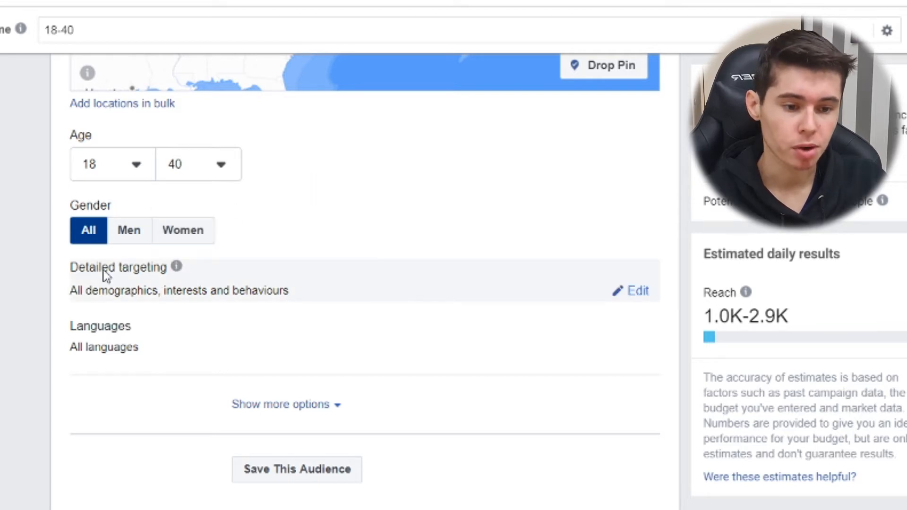
mouse_move(178, 272)
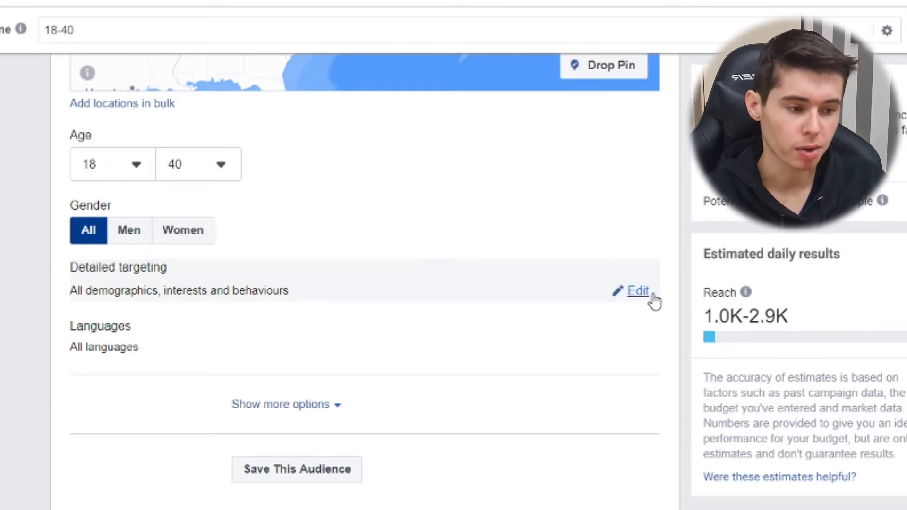
click(637, 292)
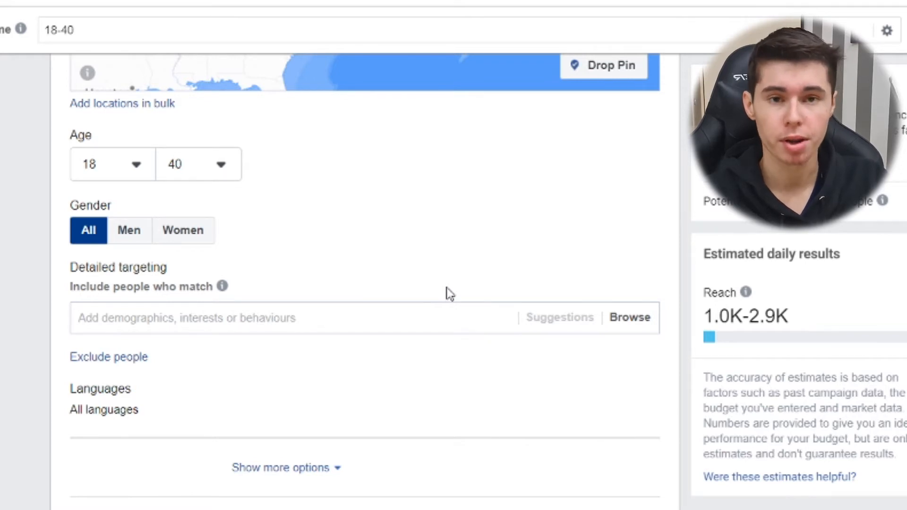
scroll(361, 279, up, 1)
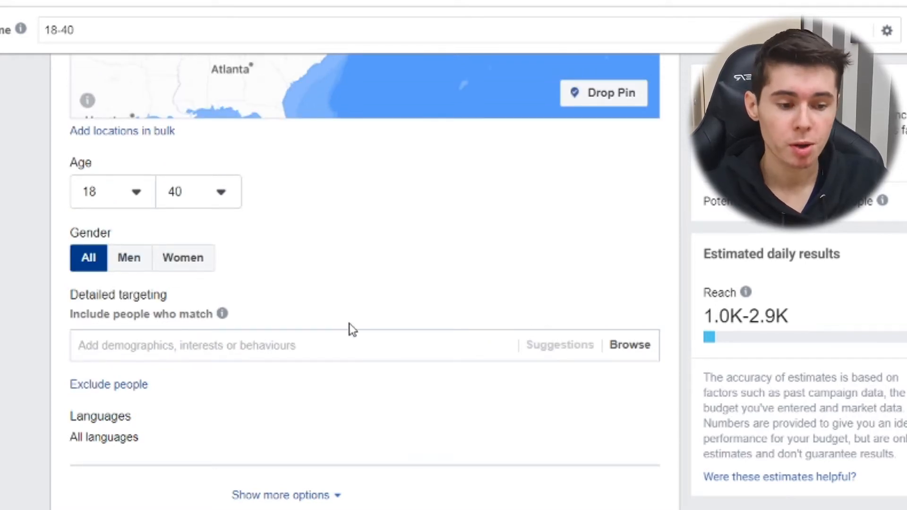
click(332, 341)
text(sams)
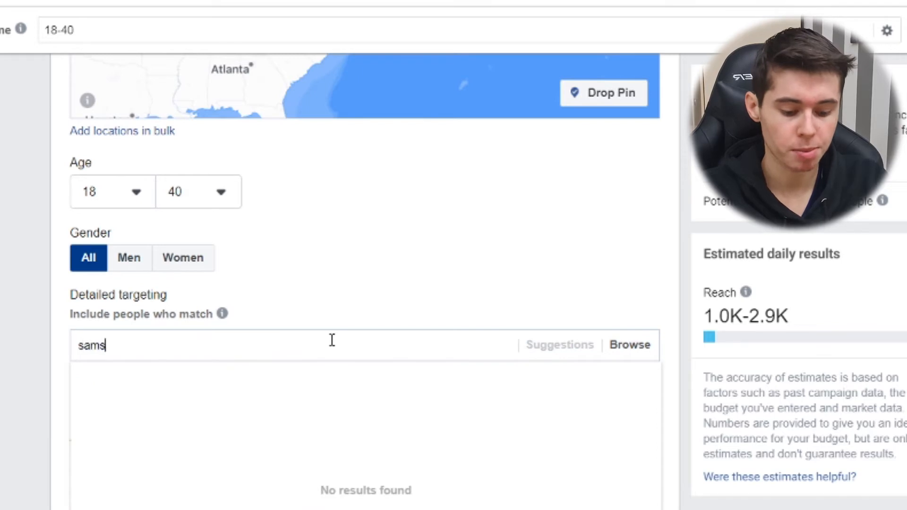
text(ung s8)
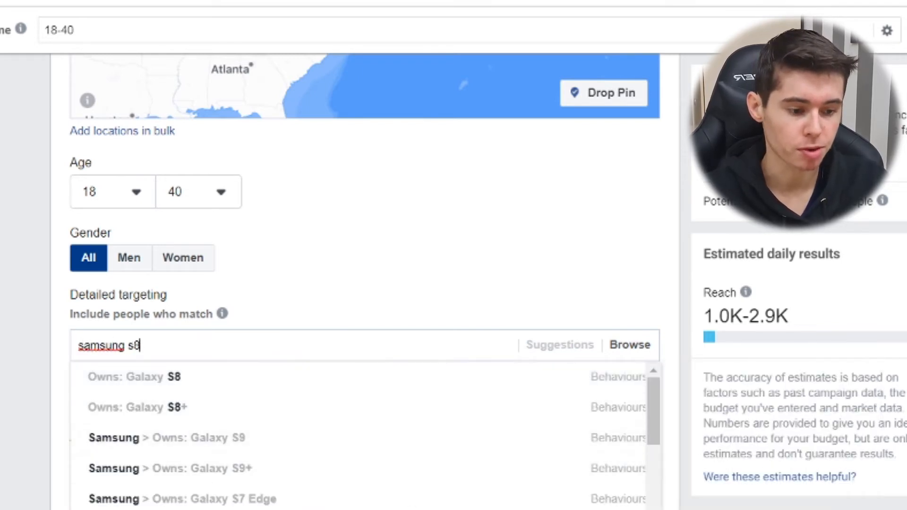
mouse_move(152, 381)
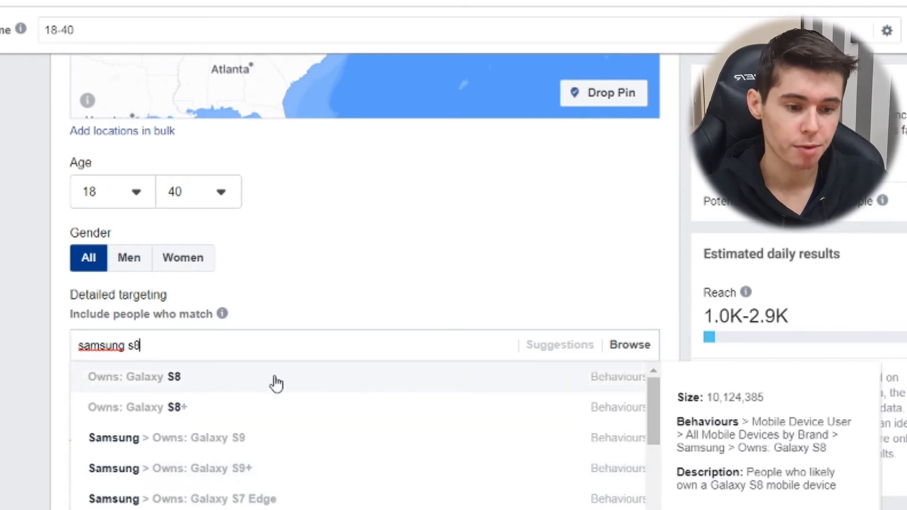
click(170, 384)
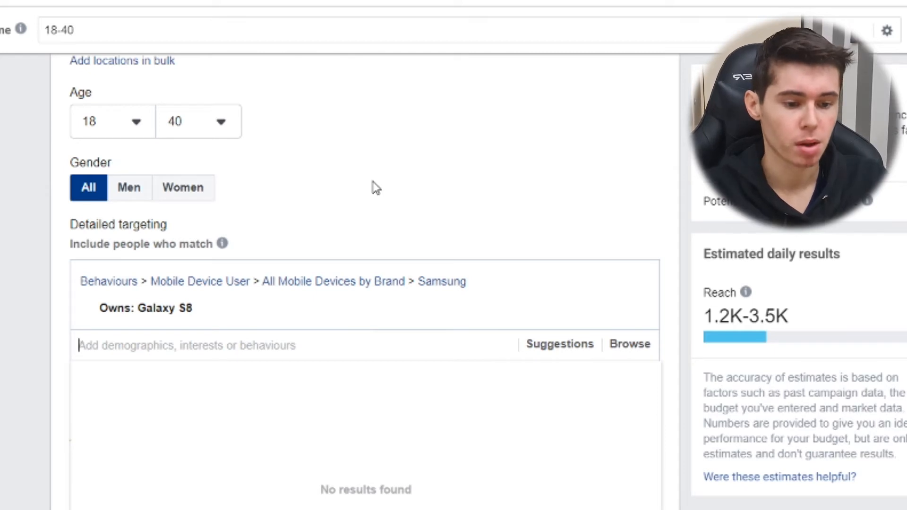
click(419, 180)
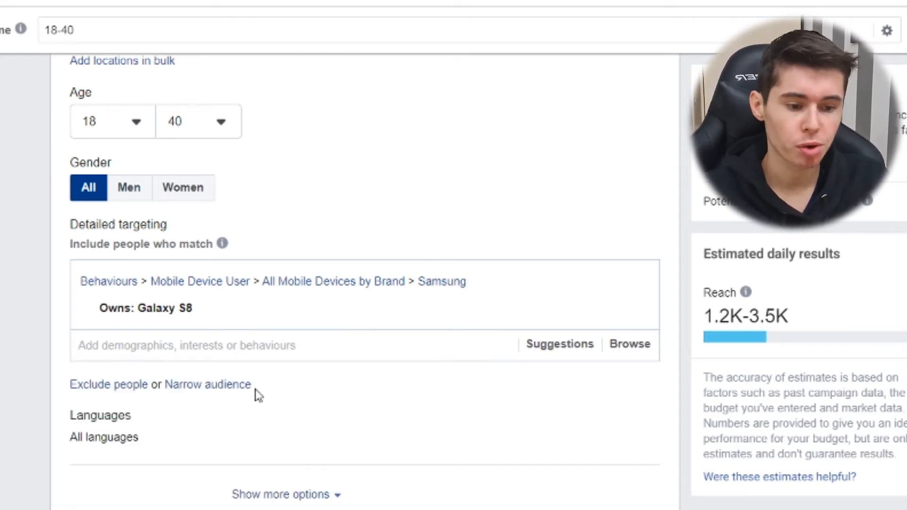
Narrow the audience to people who must also match the interest Samsung TV
click(223, 391)
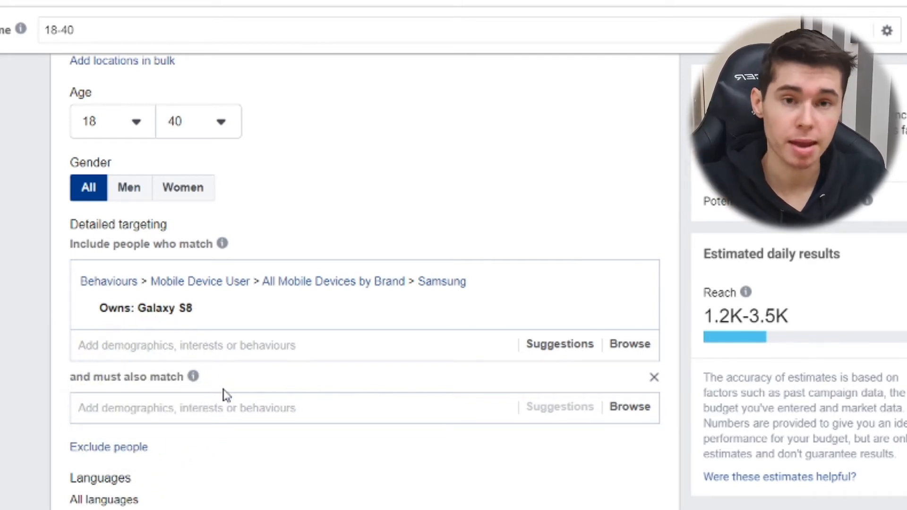
click(252, 406)
text(s)
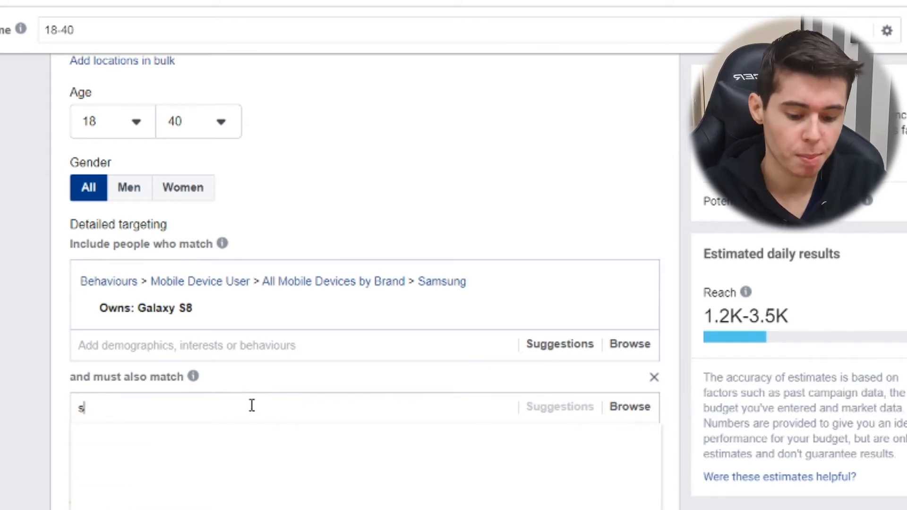
text(amsung tv)
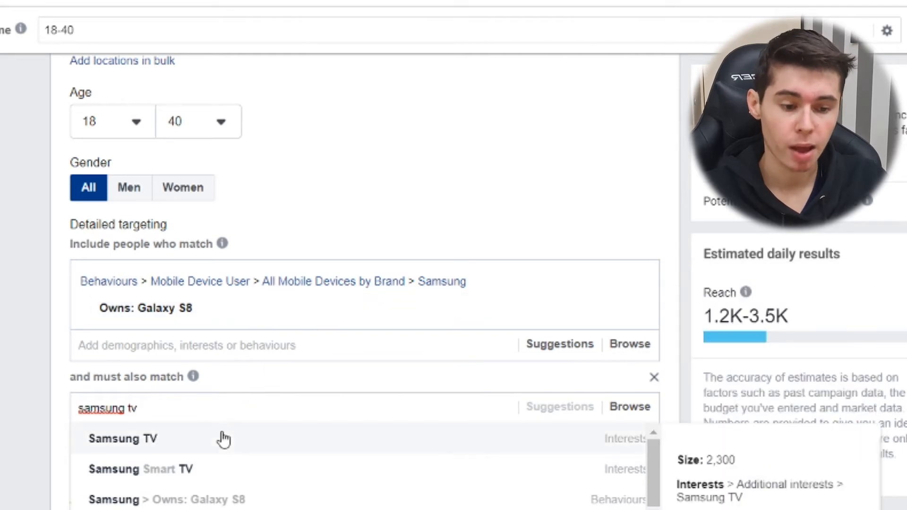
click(169, 444)
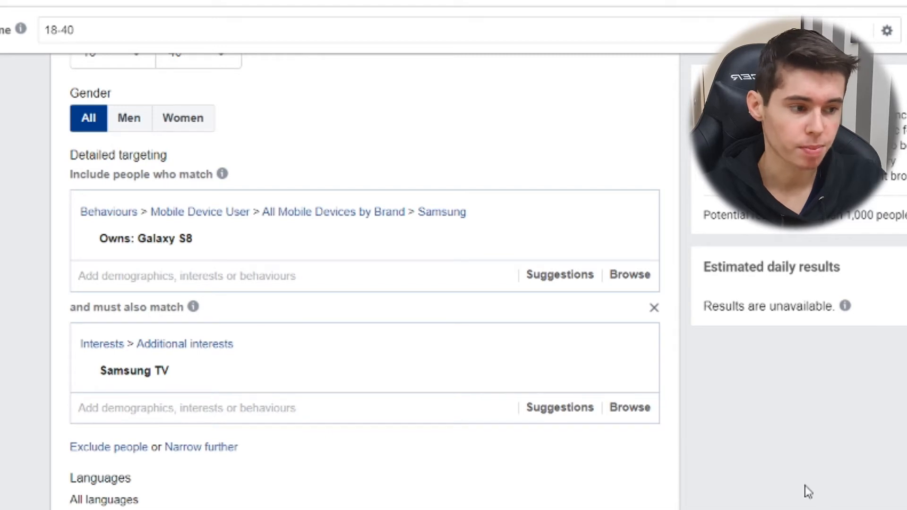
Review the audience's estimated results, location, age, gender and both detailed targeting criteria, including their size and description
scroll(805, 485, up, 4)
mouse_move(845, 305)
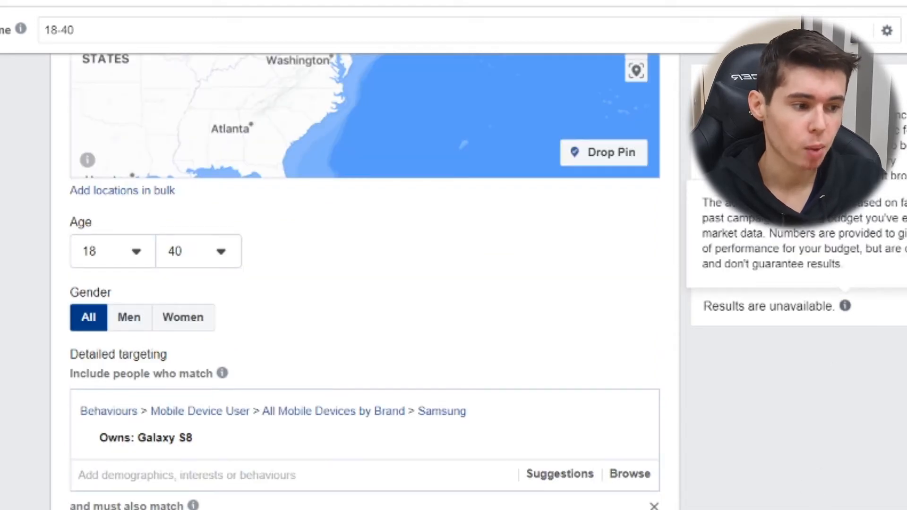
scroll(249, 191, down, 5)
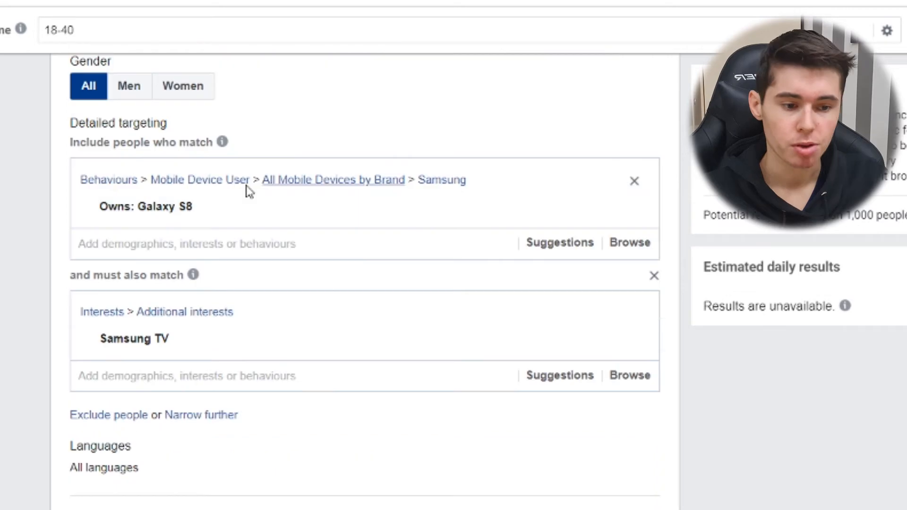
mouse_move(187, 209)
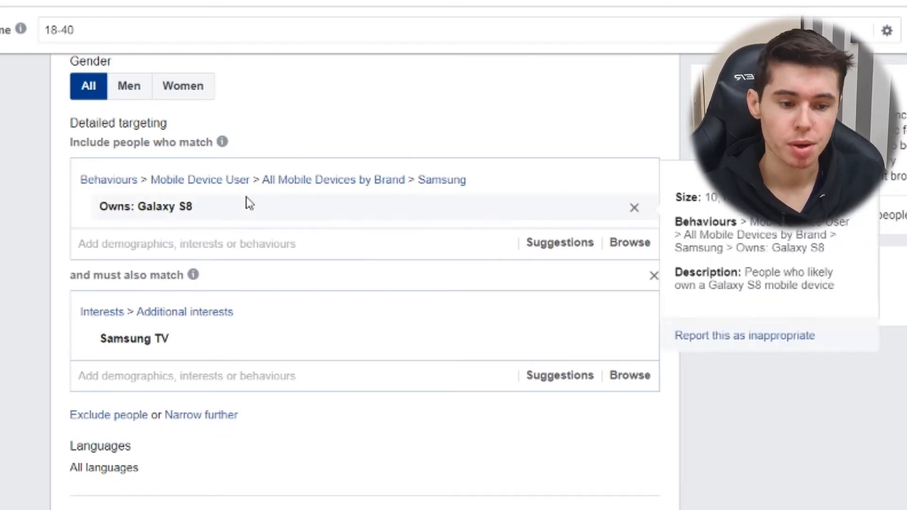
mouse_move(265, 349)
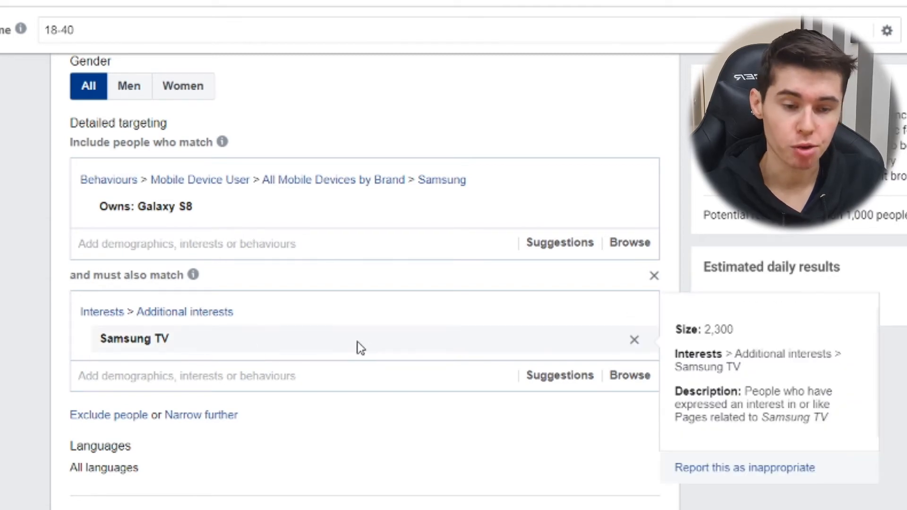
scroll(357, 348, up, 3)
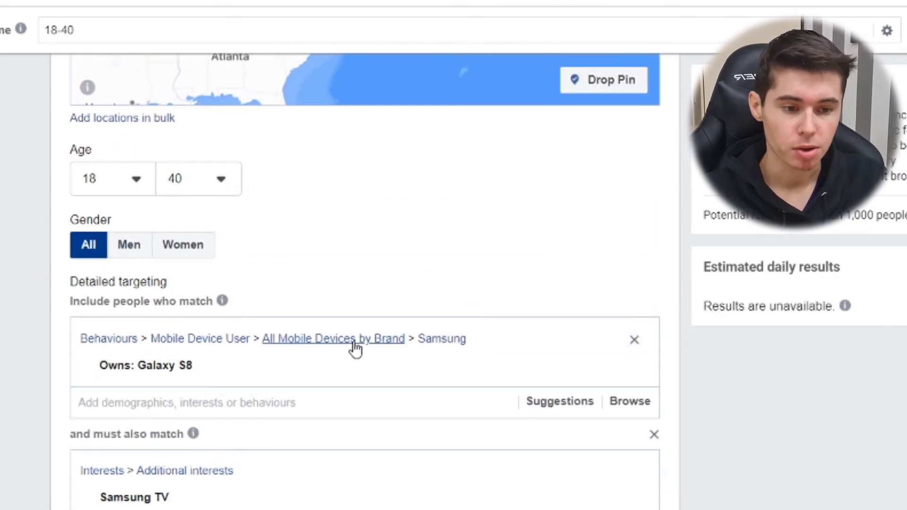
scroll(378, 250, up, 3)
scroll(391, 278, up, 3)
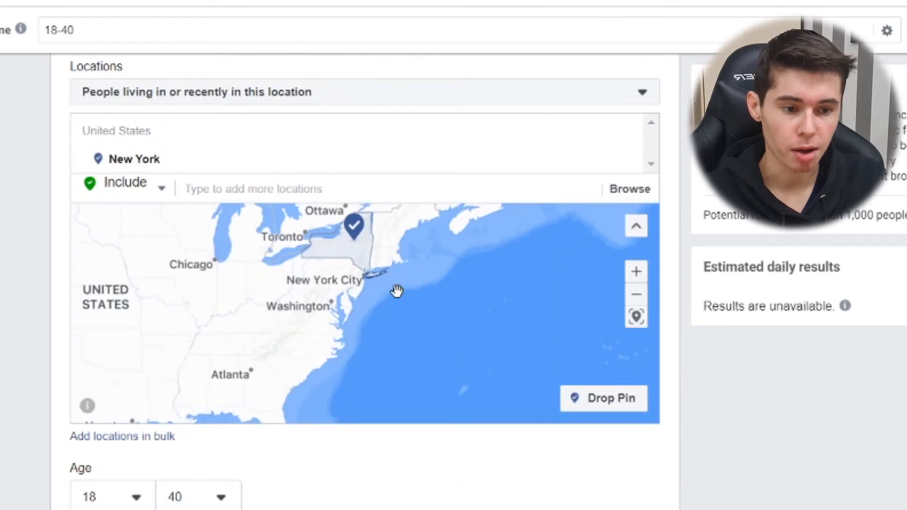
scroll(367, 249, down, 3)
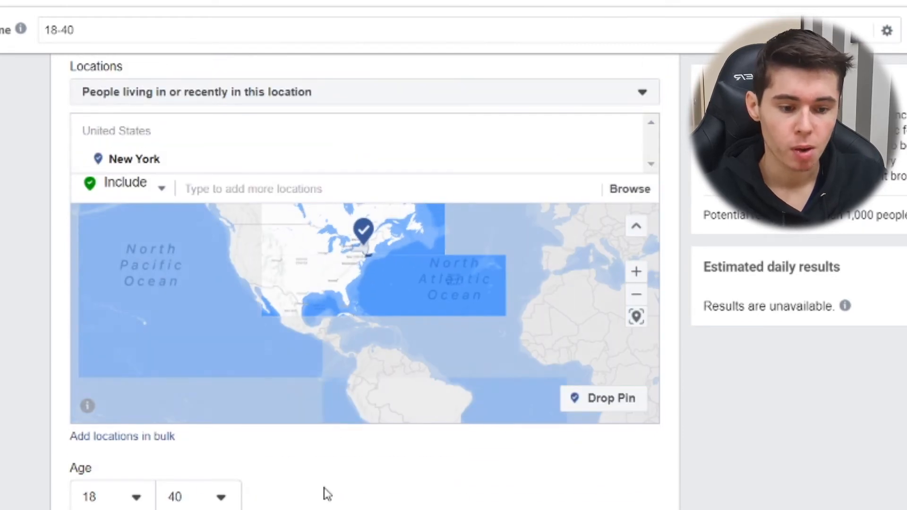
scroll(357, 485, down, 6)
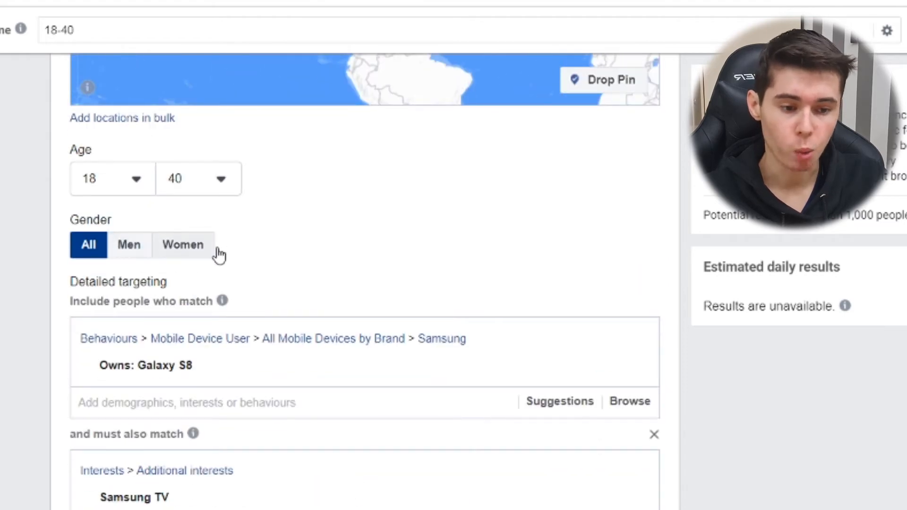
scroll(332, 257, down, 3)
mouse_move(302, 217)
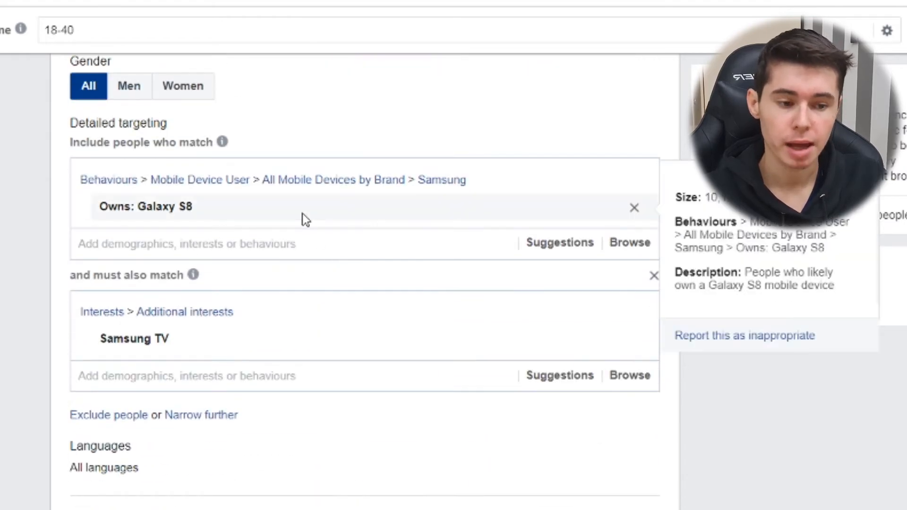
mouse_move(414, 339)
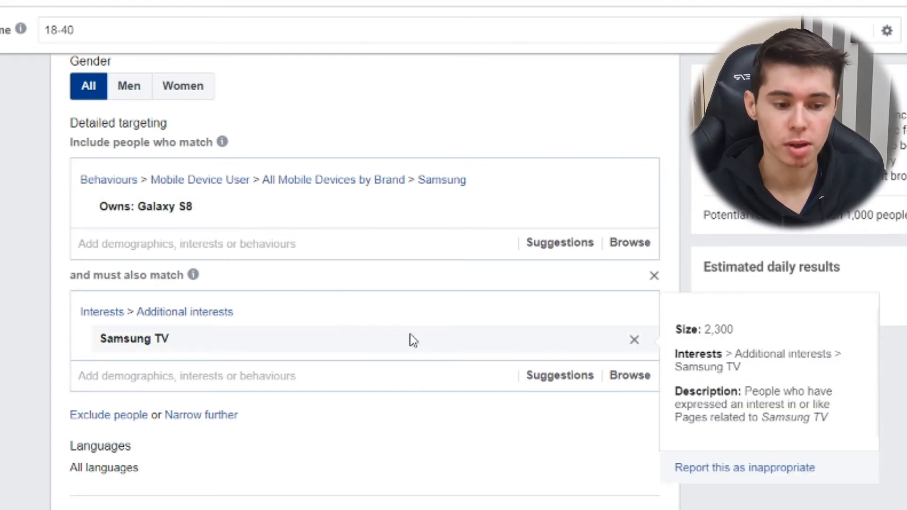
Set the audience's language to English (US) and save the audience with the person's full name as its name
scroll(707, 441, down, 4)
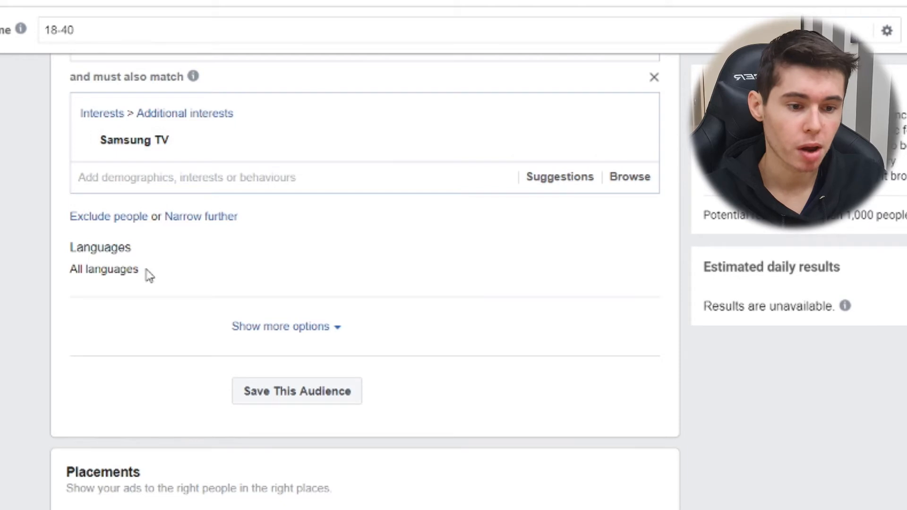
mouse_move(635, 266)
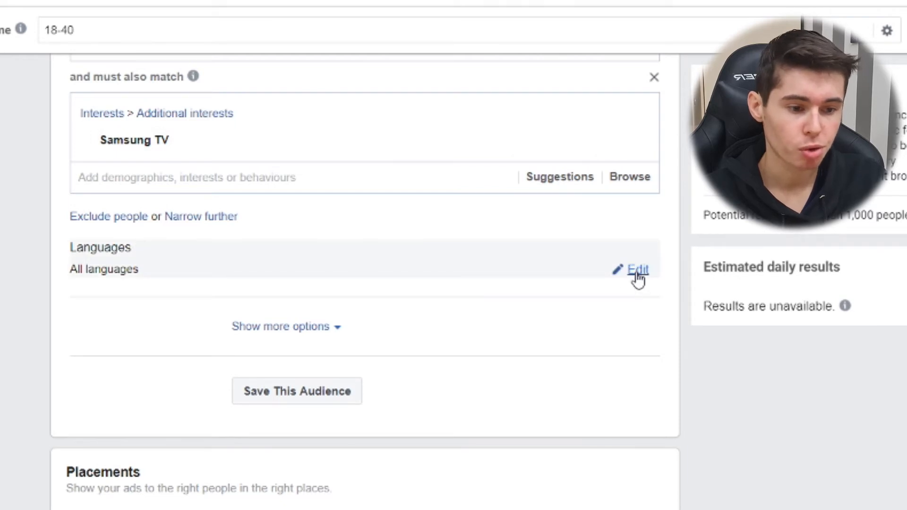
click(636, 276)
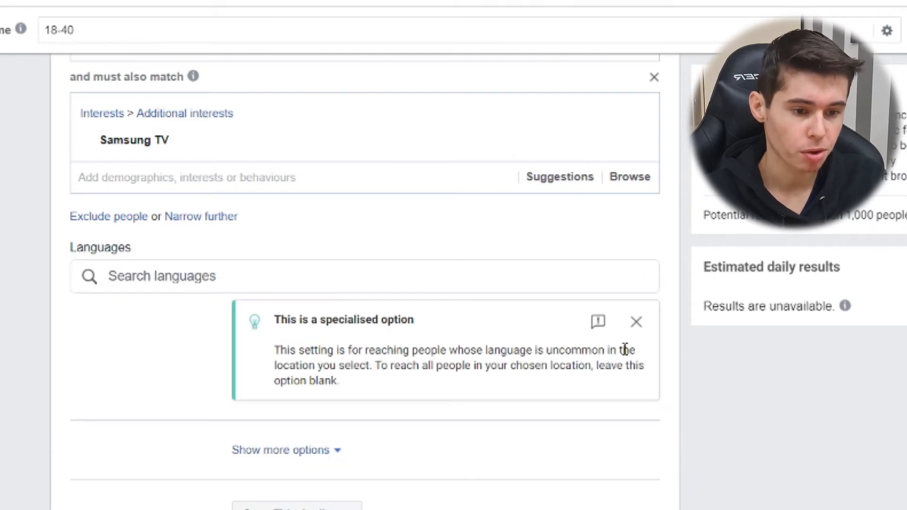
click(636, 322)
click(491, 276)
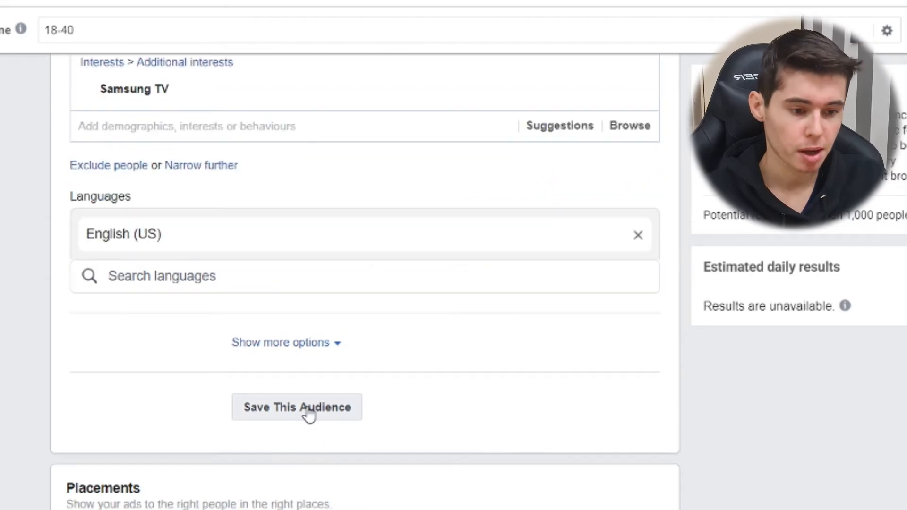
click(304, 408)
click(642, 407)
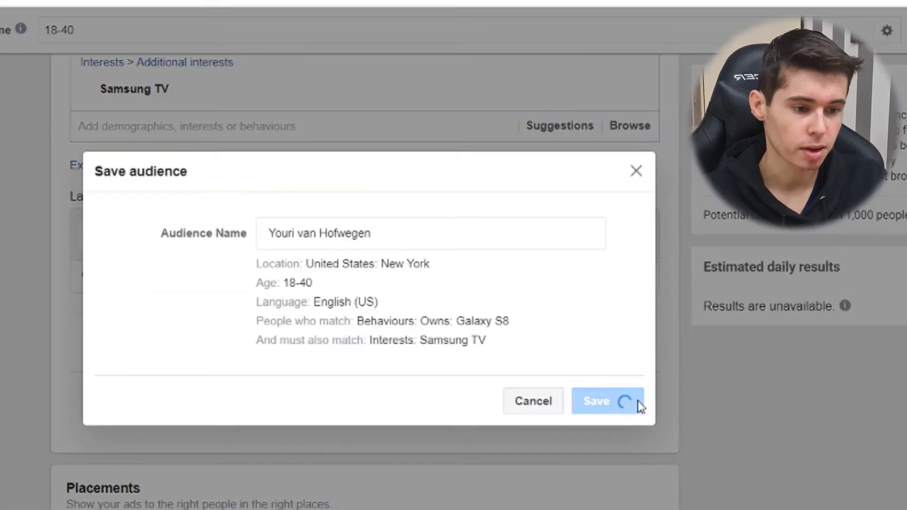
Switch the ad set to manual placements and look through its device, platform and placement options
scroll(635, 401, down, 10)
scroll(625, 355, up, 6)
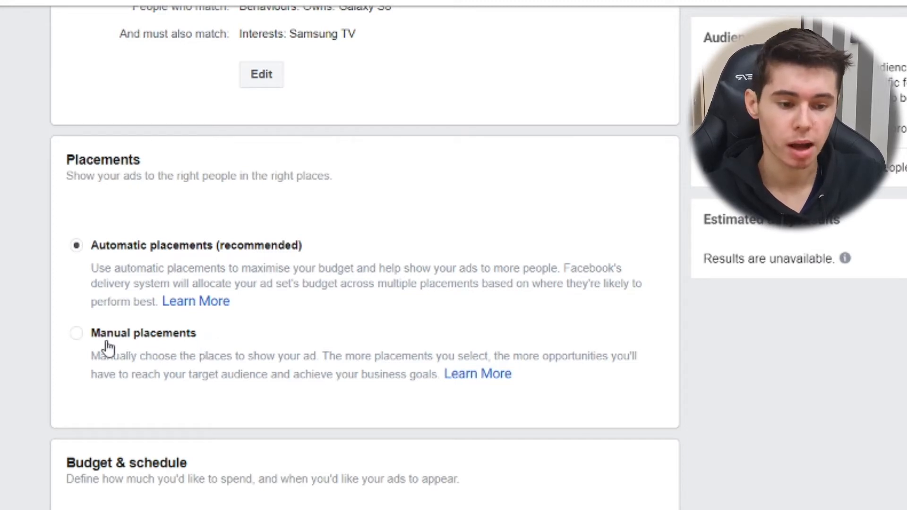
click(77, 334)
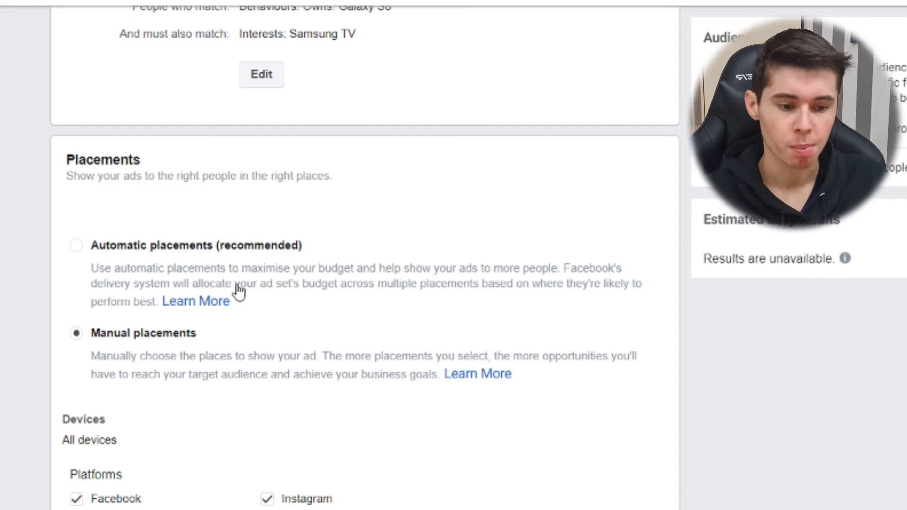
scroll(137, 341, down, 5)
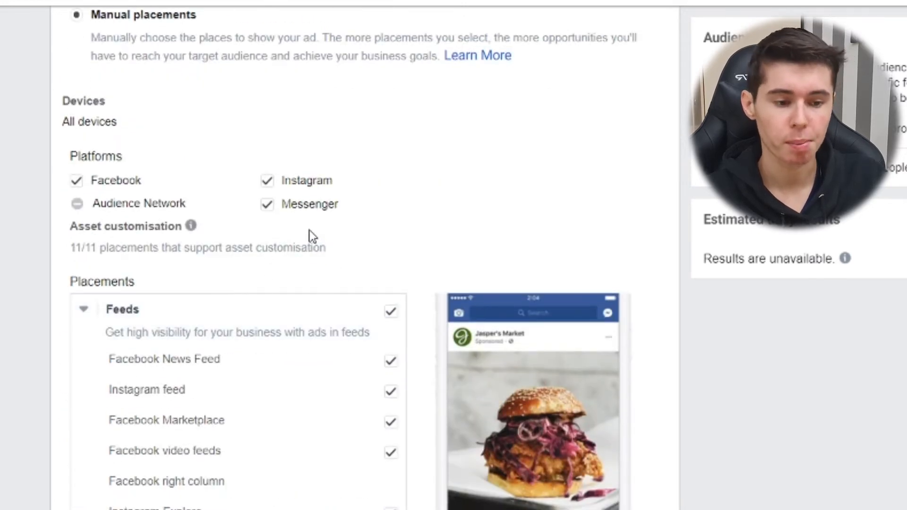
scroll(127, 191, up, 2)
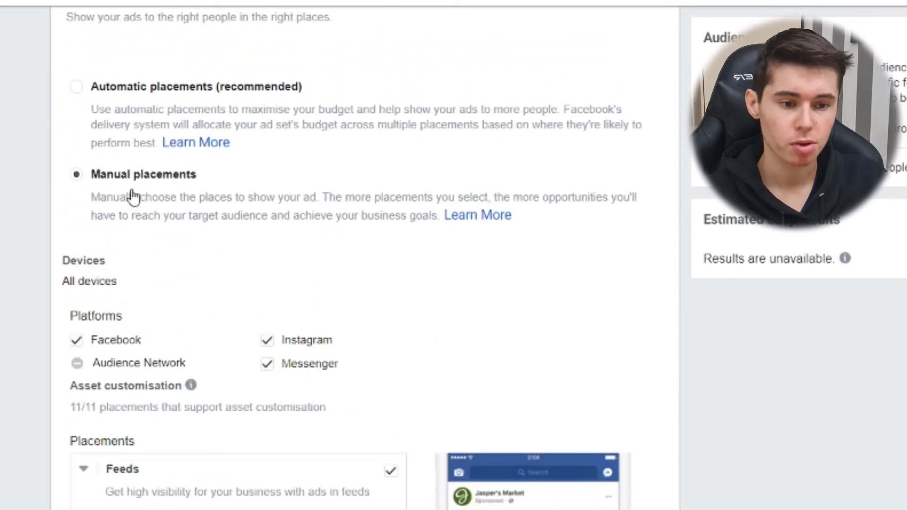
Limit the ad set's platforms to Instagram by deselecting Facebook and Messenger, and look over the placement list
scroll(145, 169, down, 2)
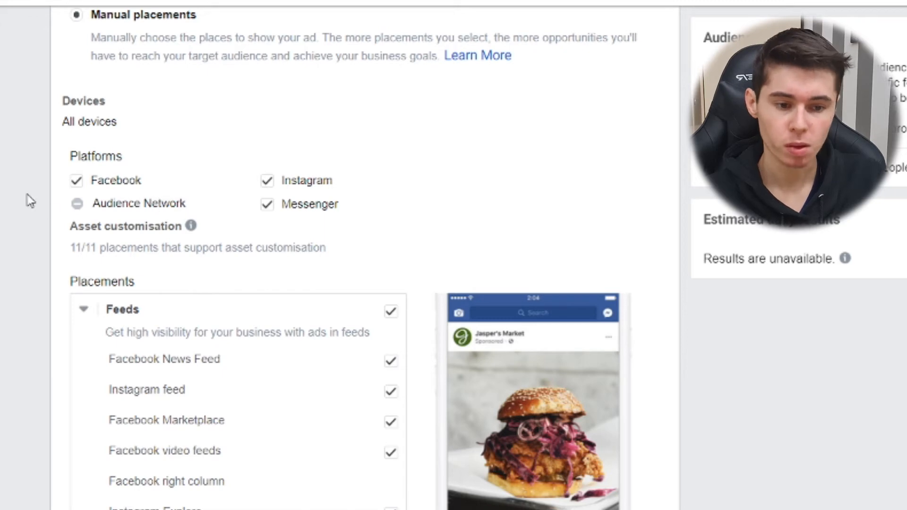
click(77, 181)
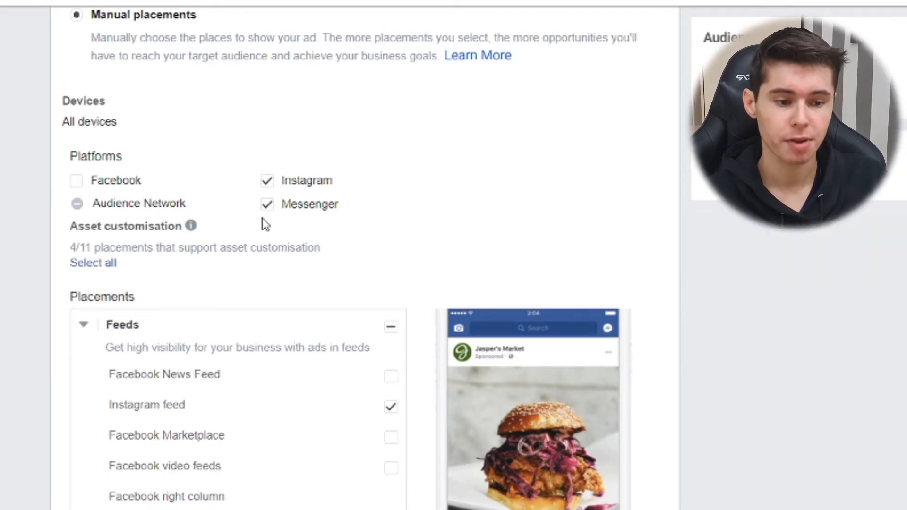
click(268, 207)
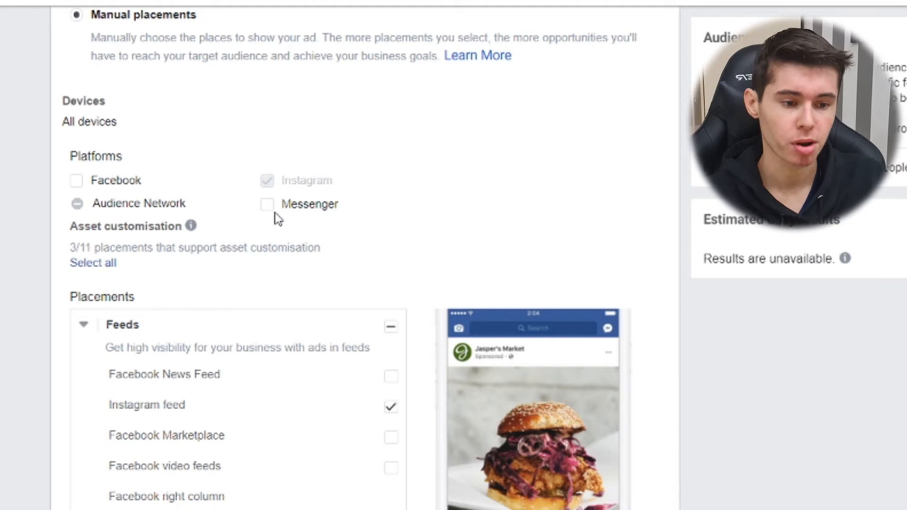
scroll(389, 188, down, 4)
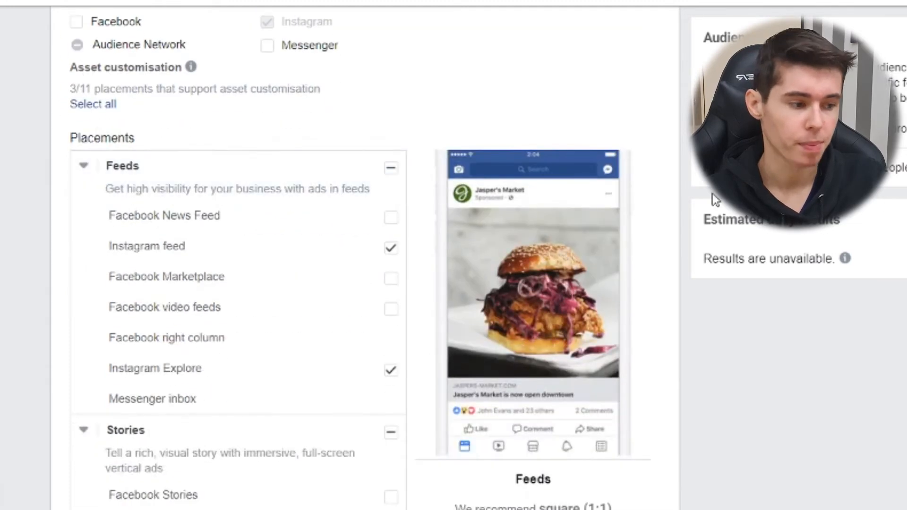
scroll(360, 258, down, 1)
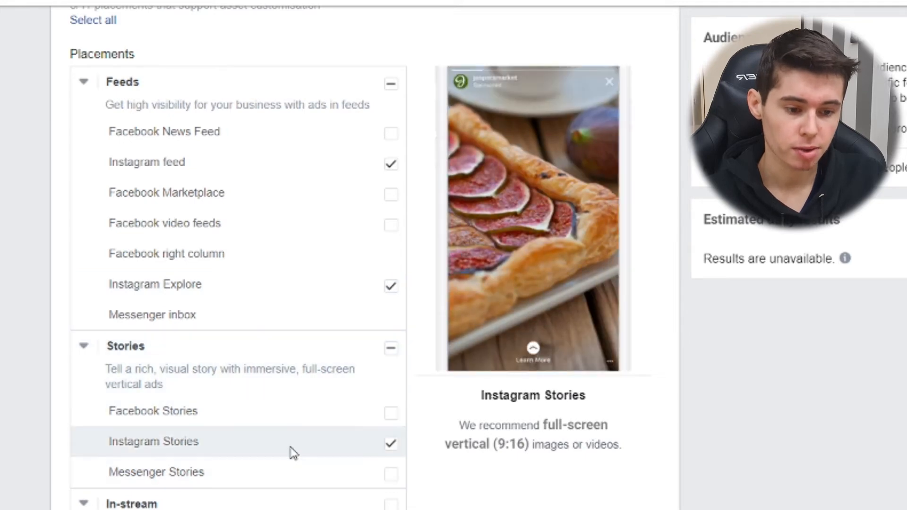
scroll(292, 453, down, 10)
scroll(287, 423, up, 15)
scroll(291, 283, down, 3)
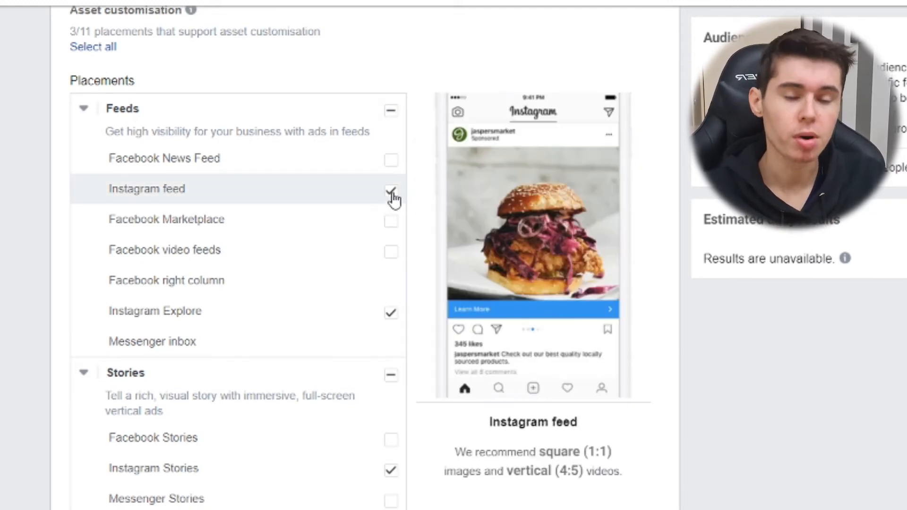
click(392, 191)
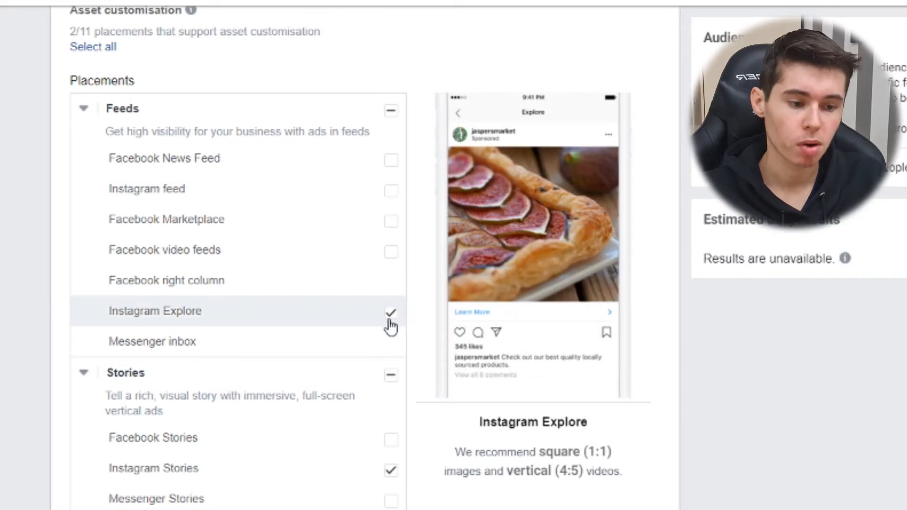
click(391, 325)
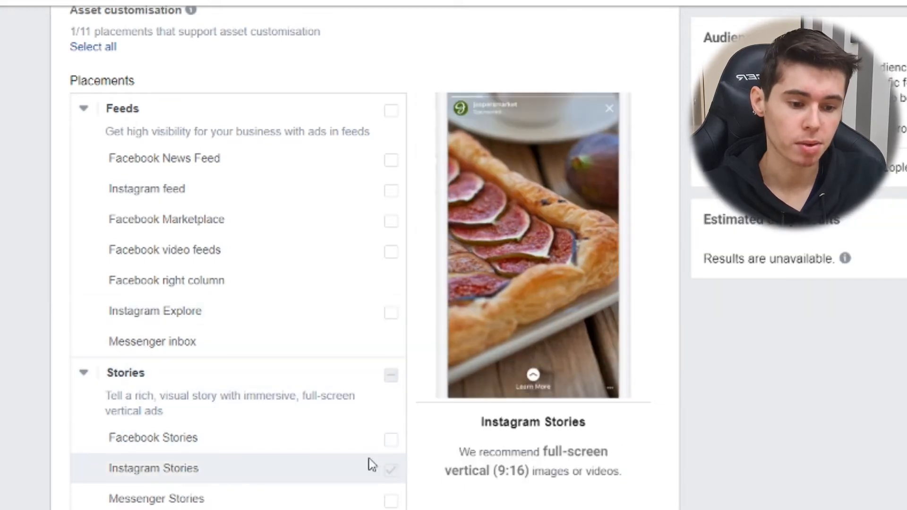
click(393, 192)
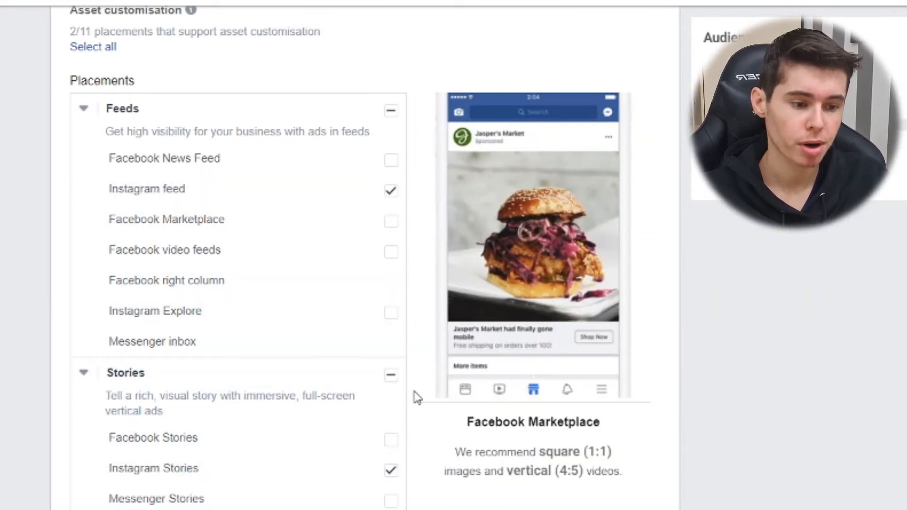
click(391, 313)
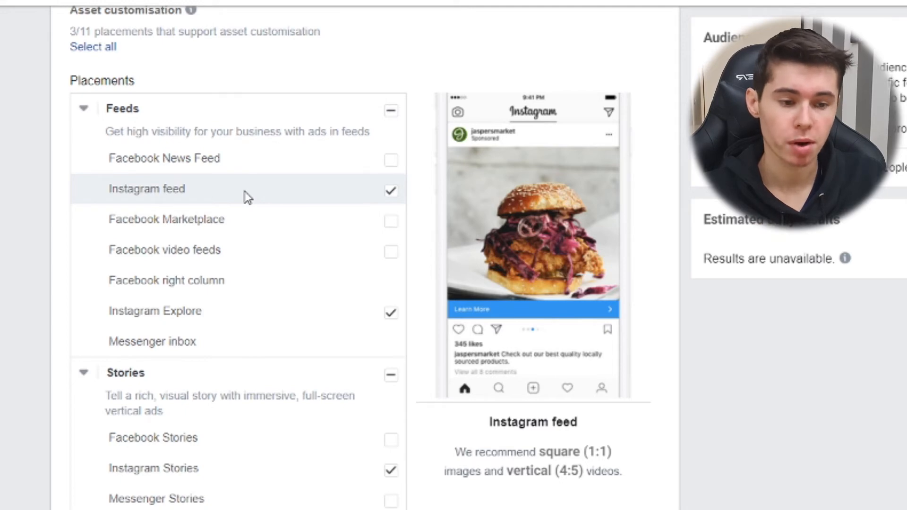
Review the platform selection and the selected Instagram placements in the Feeds and Stories groups
scroll(245, 194, up, 3)
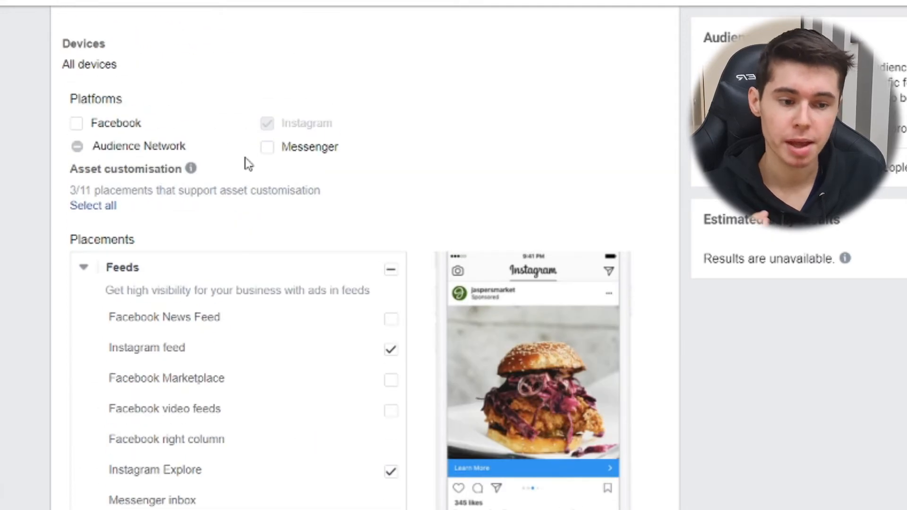
scroll(258, 189, down, 6)
scroll(271, 203, down, 3)
scroll(284, 218, up, 4)
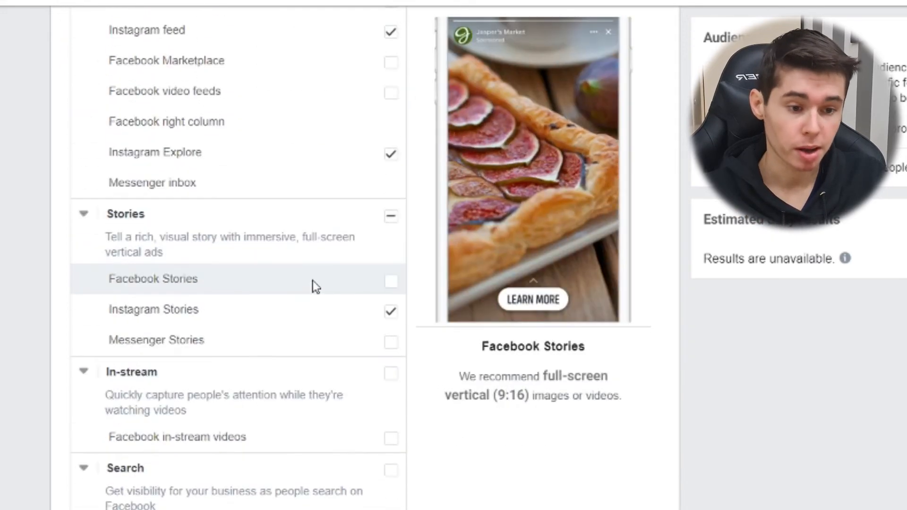
scroll(279, 193, up, 2)
scroll(281, 193, up, 1)
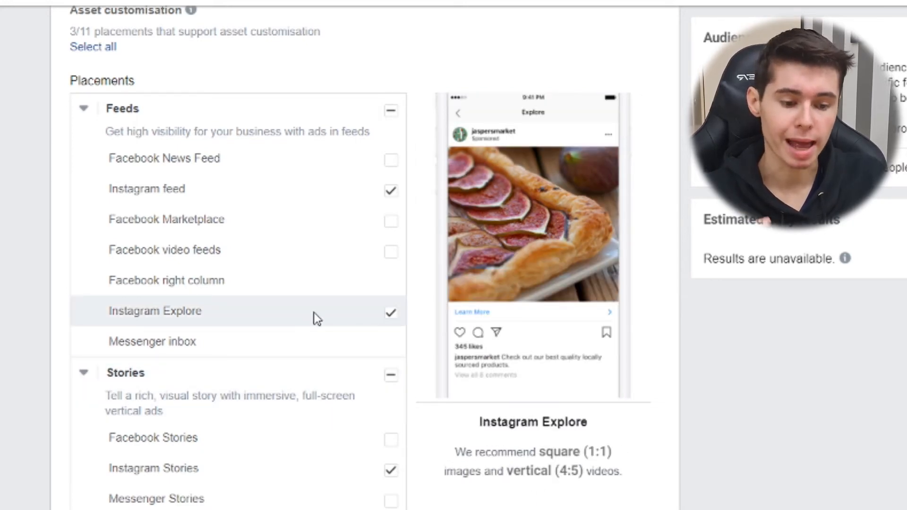
Keep the daily budget type for the ad set and set its amount to €50
scroll(303, 336, down, 10)
scroll(303, 334, down, 6)
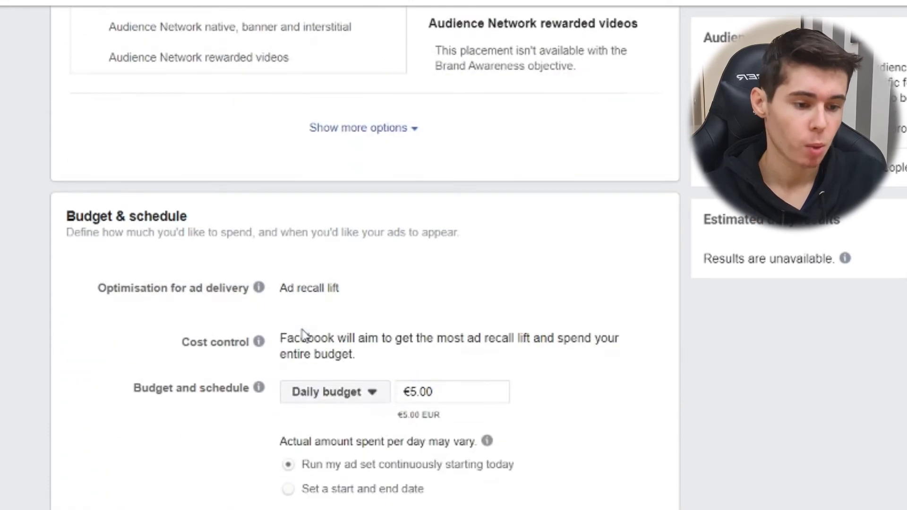
scroll(302, 334, down, 1)
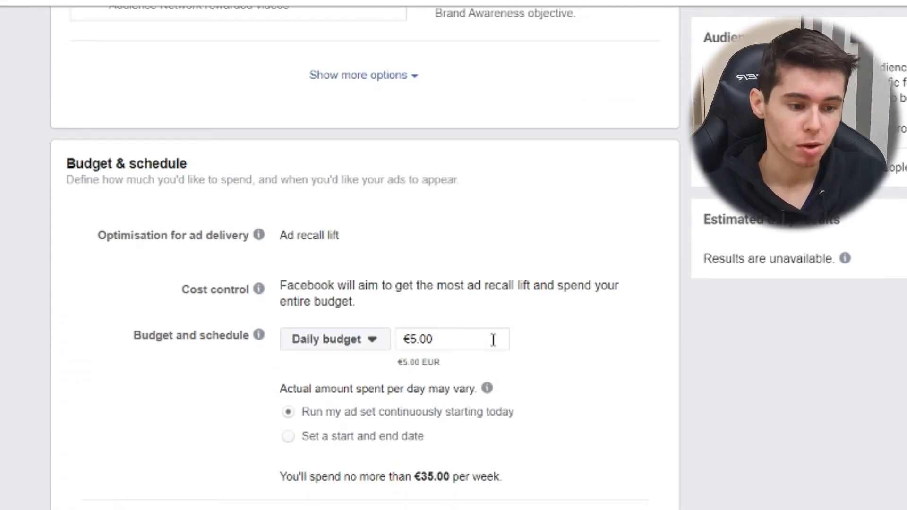
click(348, 343)
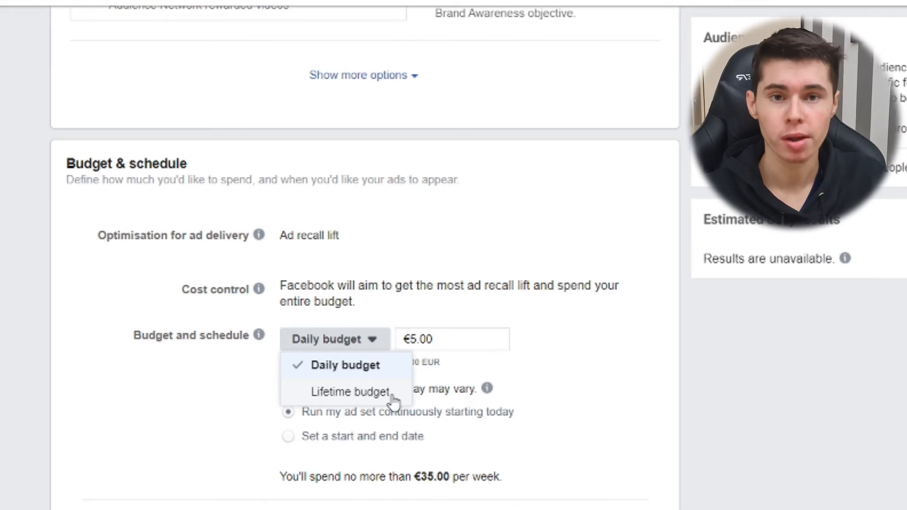
click(368, 376)
drag(454, 353, 381, 341)
text(50)
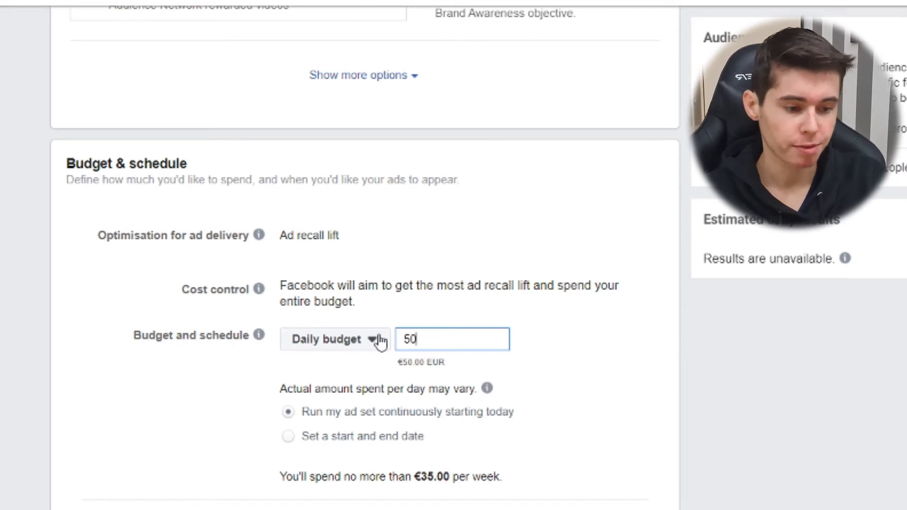
click(744, 444)
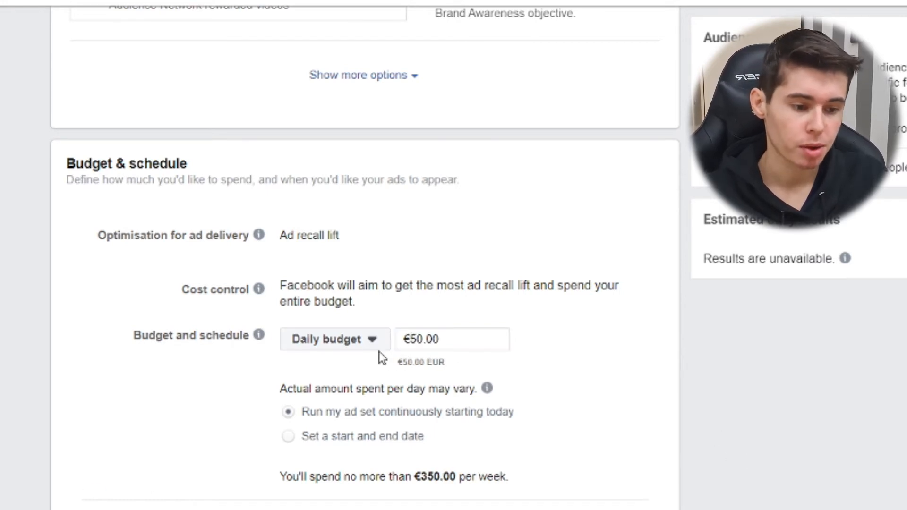
Switch the ad set to a lifetime budget and return it to a daily budget of €50
click(352, 341)
click(359, 393)
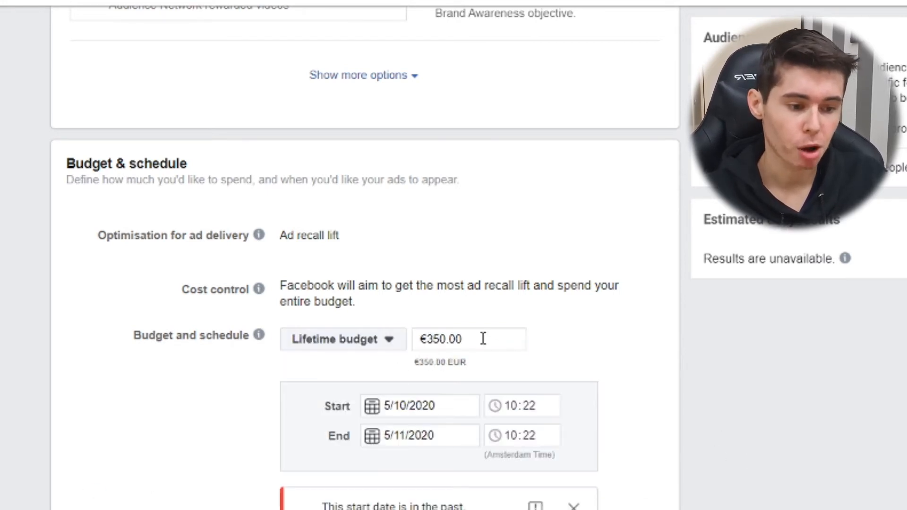
drag(483, 338, 439, 338)
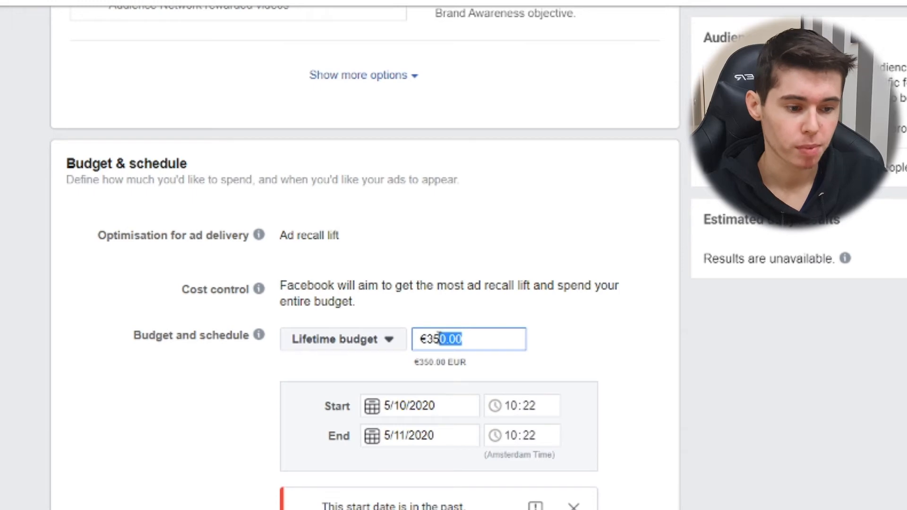
click(518, 341)
click(377, 339)
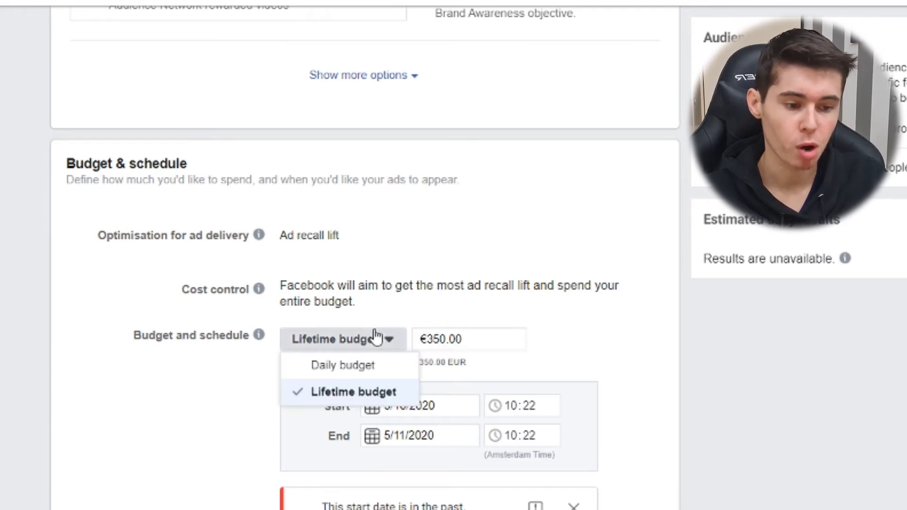
click(368, 368)
drag(443, 347, 336, 326)
text(50)
Set the ad schedule's start date to 12/10/2020, leaving its start time at 10:22
scroll(539, 348, down, 3)
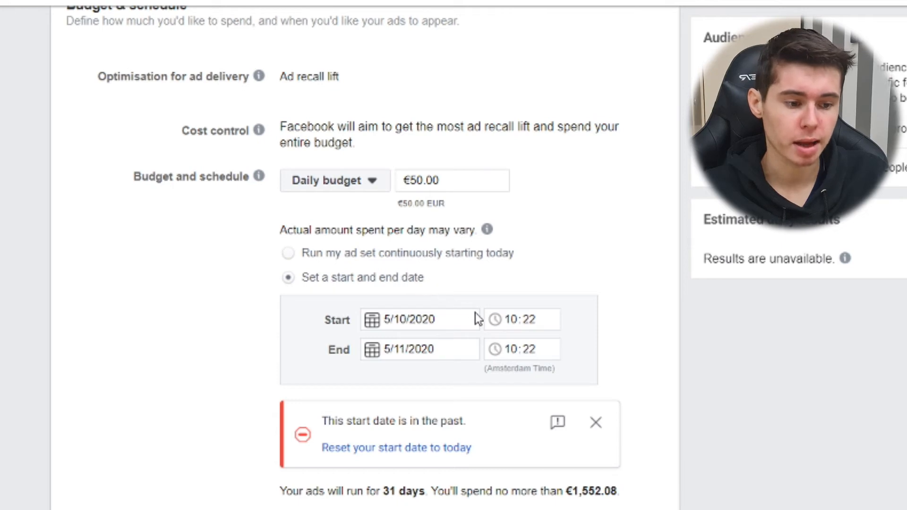
click(429, 321)
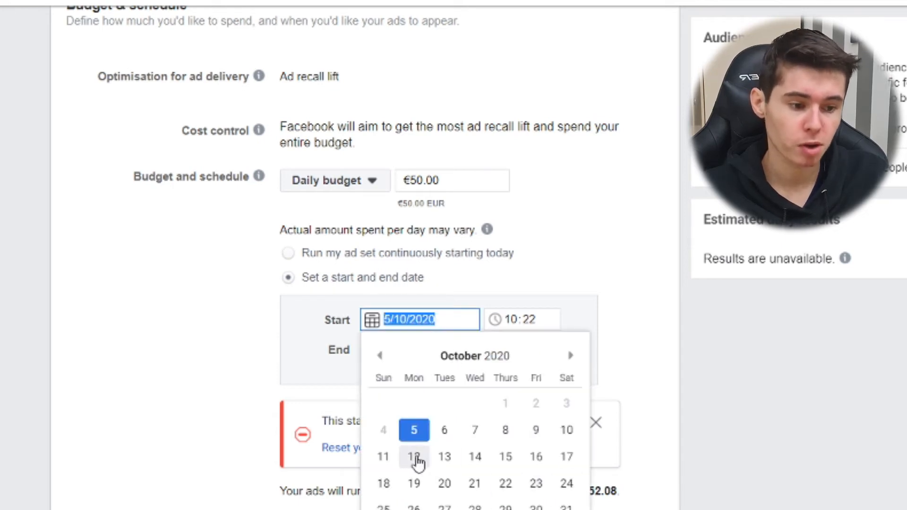
click(415, 456)
scroll(469, 316, up, 1)
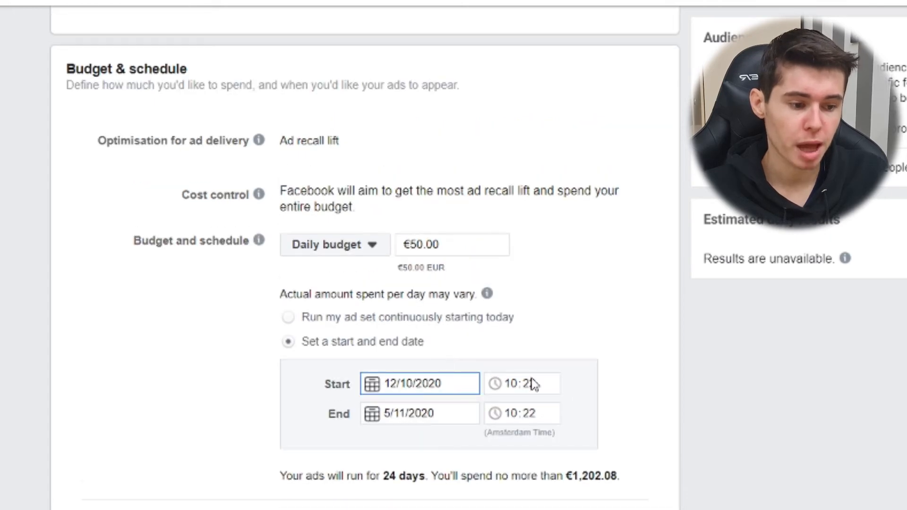
click(532, 384)
click(606, 374)
Set the ad schedule's end date to 12/11/2020
click(419, 415)
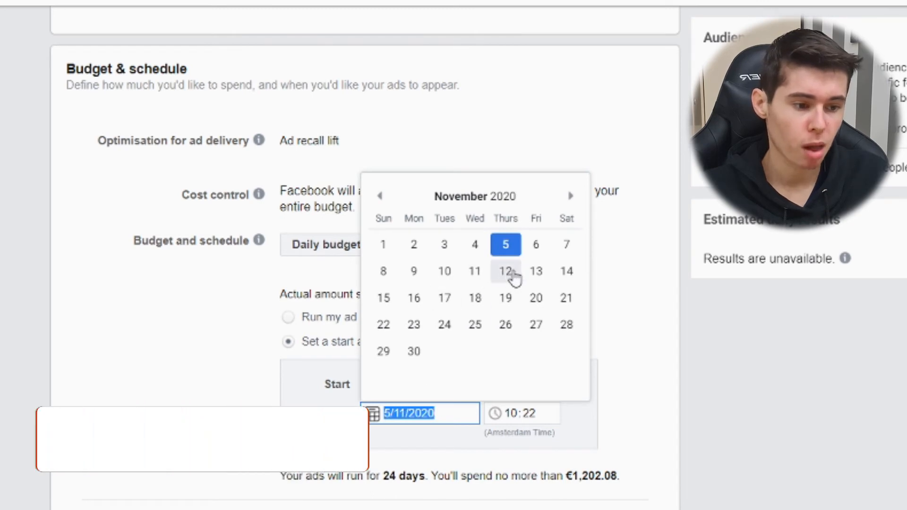
click(508, 274)
click(684, 443)
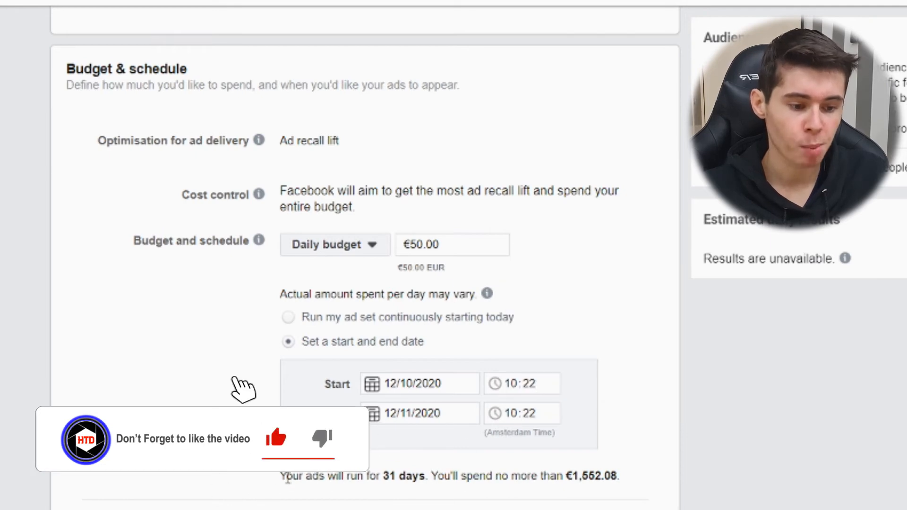
Check the schedule's run length and maximum total spend, and read the explanation of ad set budget and schedule
drag(287, 479, 437, 477)
click(437, 477)
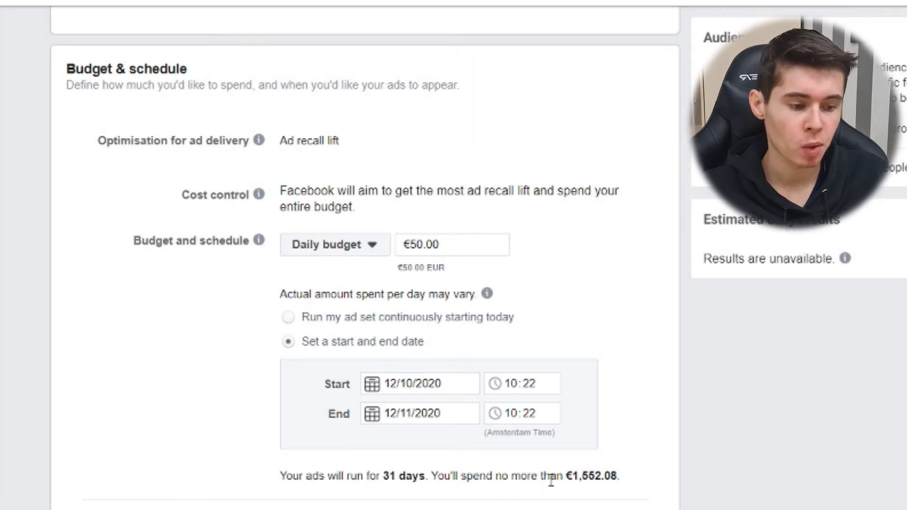
drag(572, 479, 602, 482)
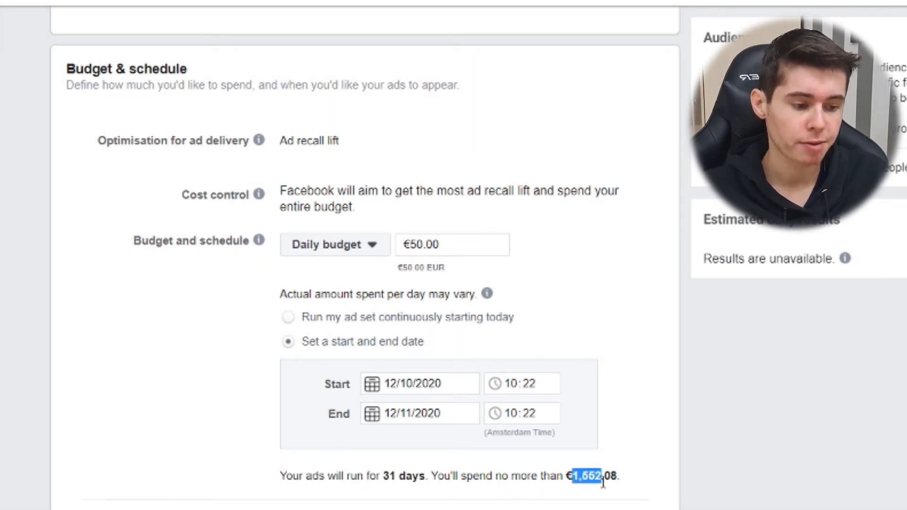
click(588, 242)
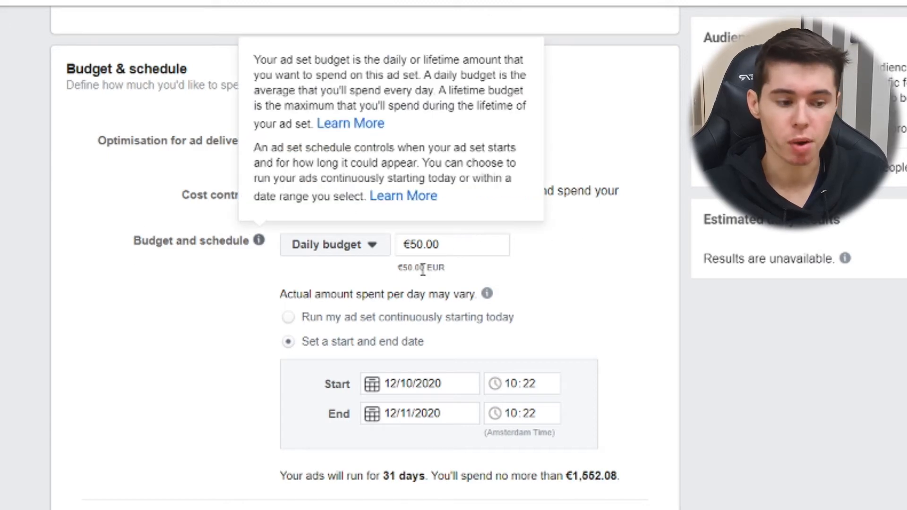
drag(568, 478, 632, 476)
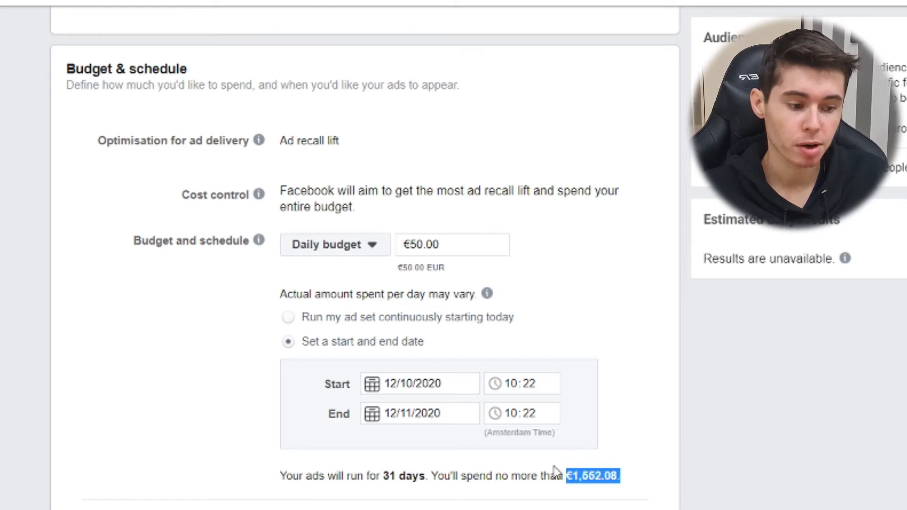
click(608, 474)
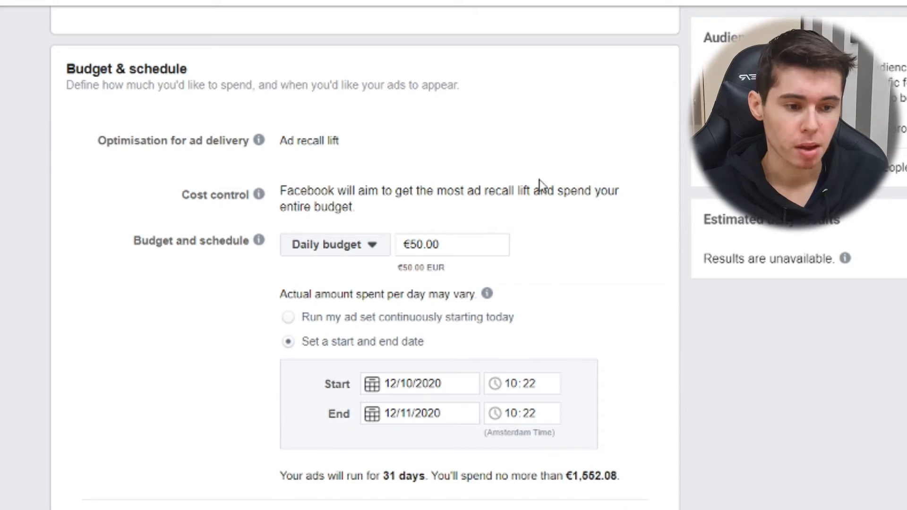
Go on to the ad setup and choose to use an existing post as the ad's creative
scroll(540, 181, up, 8)
scroll(539, 185, up, 10)
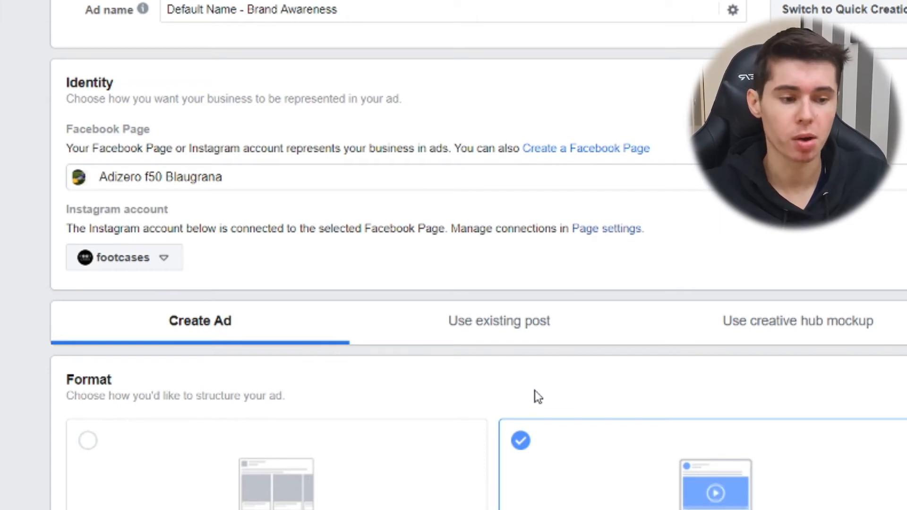
scroll(630, 205, down, 2)
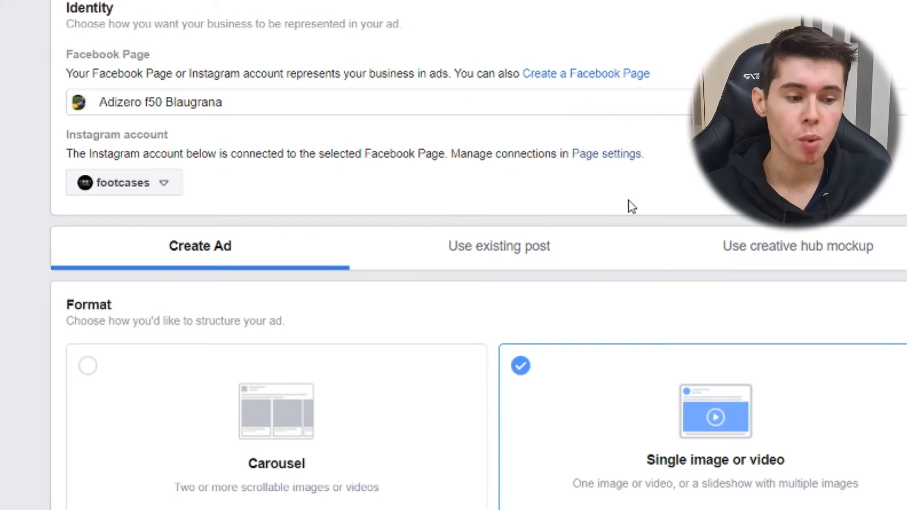
click(534, 252)
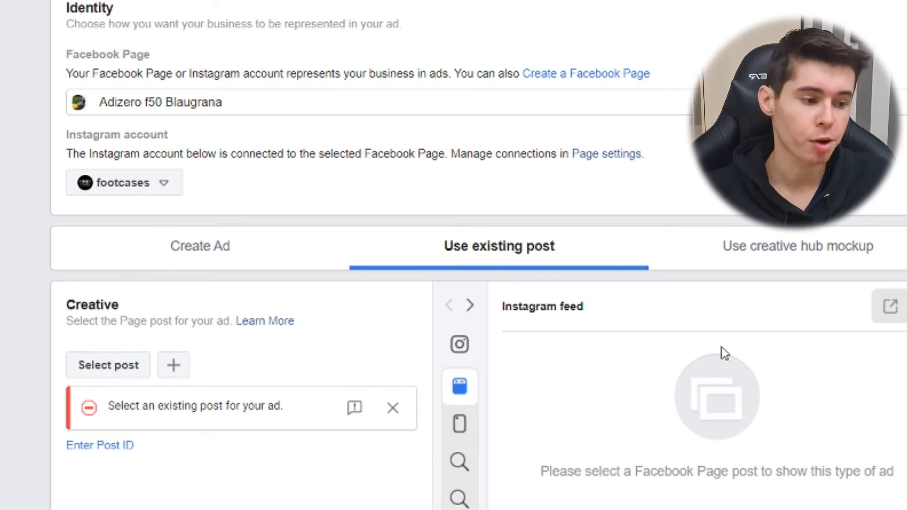
scroll(203, 324, down, 3)
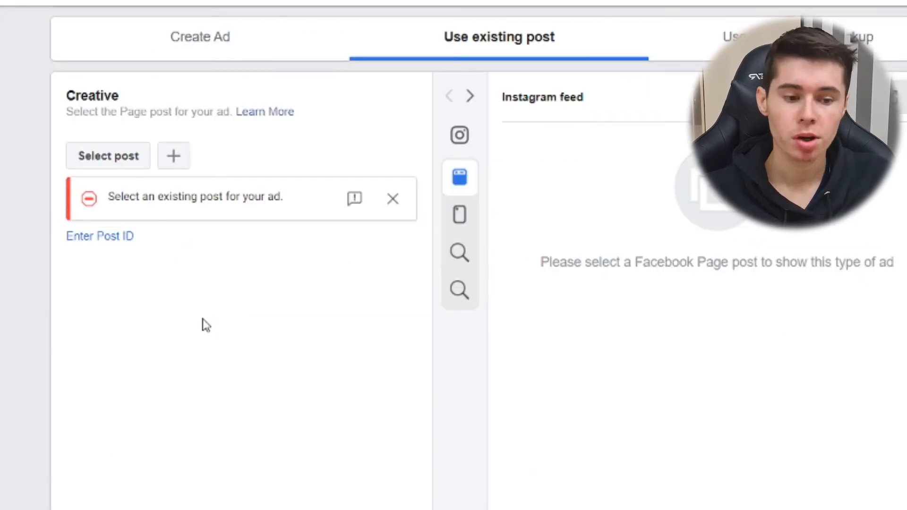
Open the post ID entry for choosing an existing post as the ad's creative
click(102, 236)
click(173, 241)
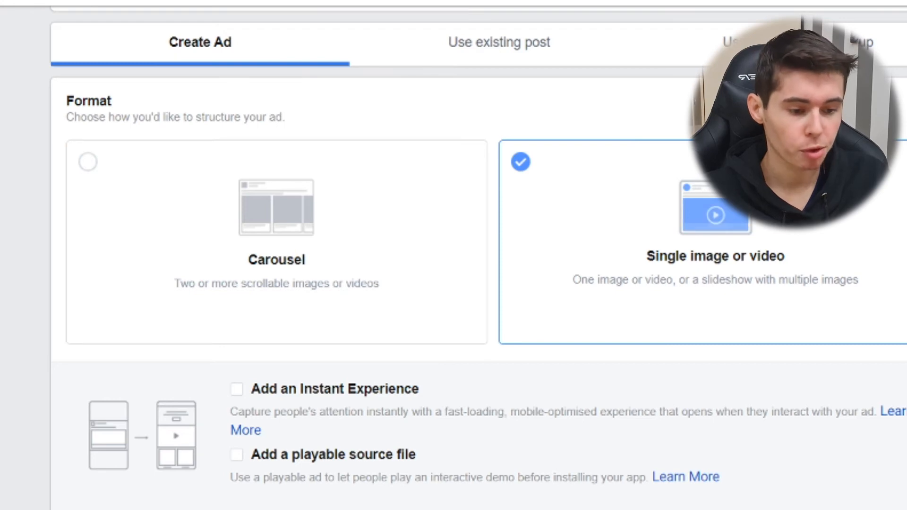
Start changing the single-image ad's current image by uploading a new image file
scroll(478, 258, down, 4)
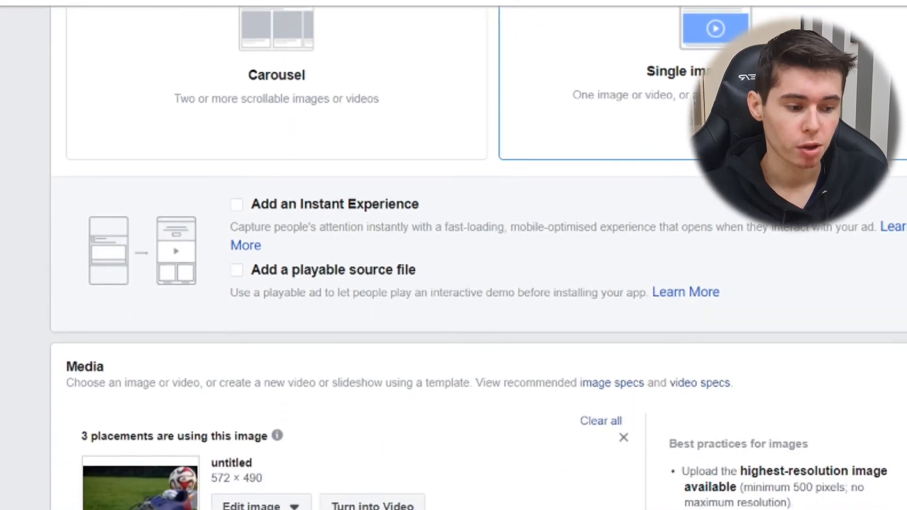
scroll(478, 258, down, 5)
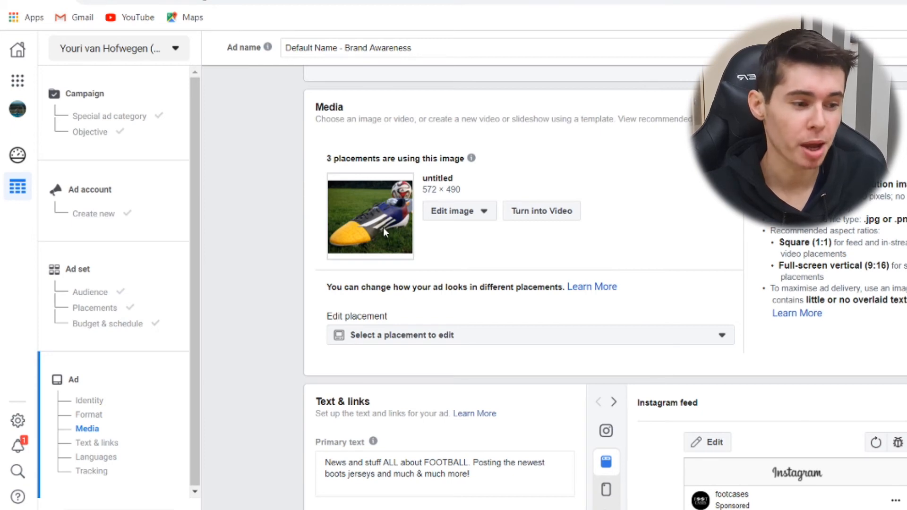
click(466, 215)
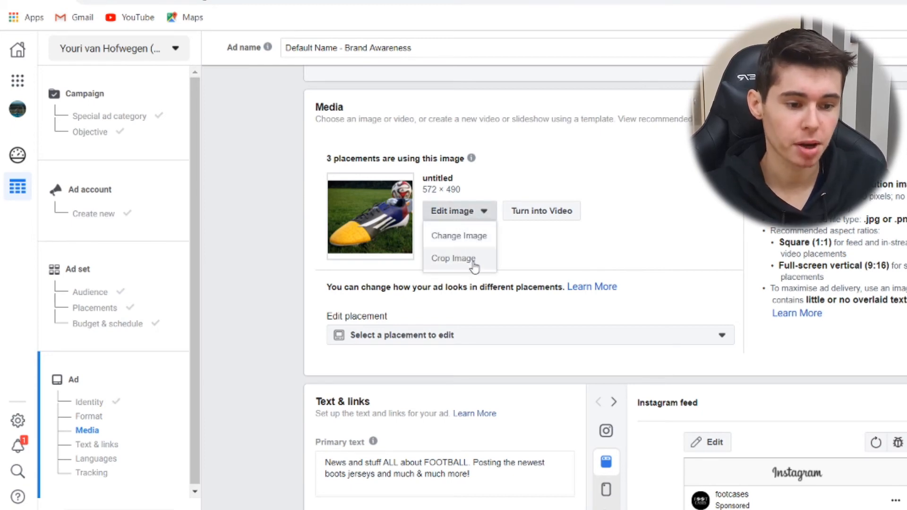
click(470, 240)
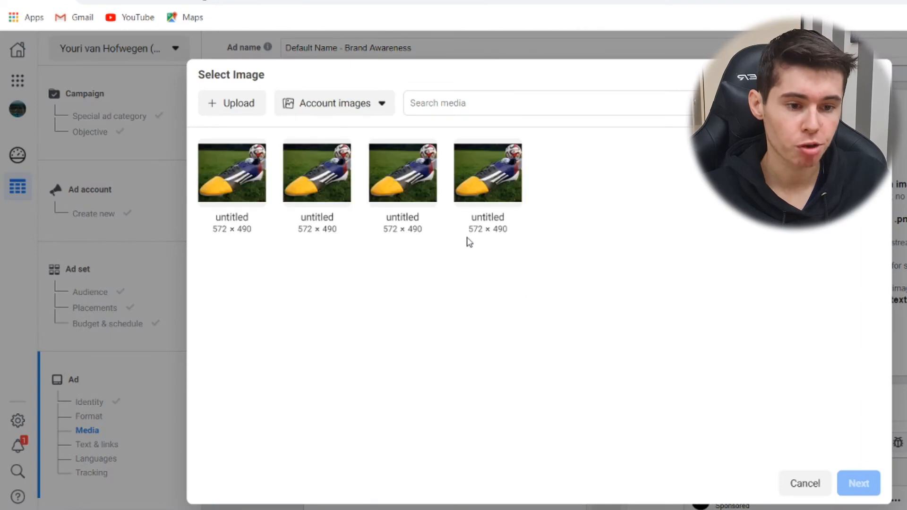
click(218, 104)
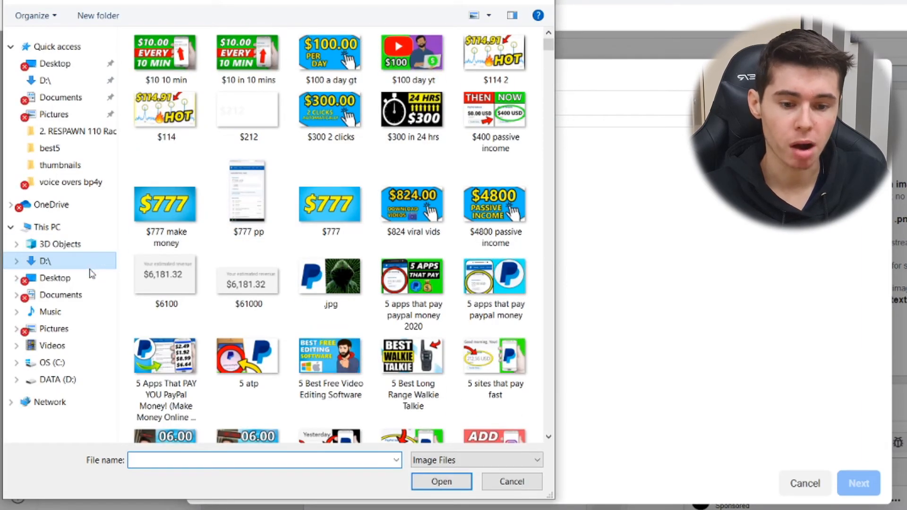
Find the image pexels-sound-on-3760954 on the D:\ drive, upload it and use it as the ad's image
scroll(302, 364, down, 10)
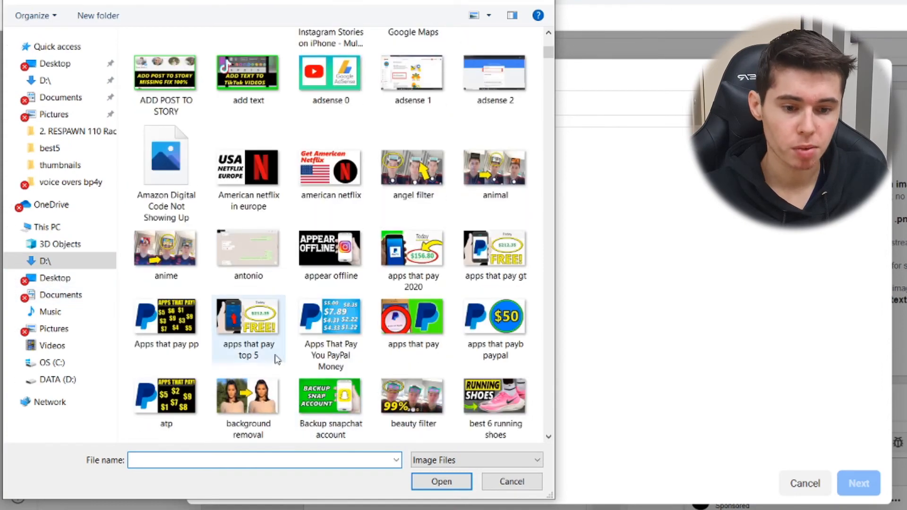
scroll(271, 308, down, 5)
scroll(271, 307, up, 7)
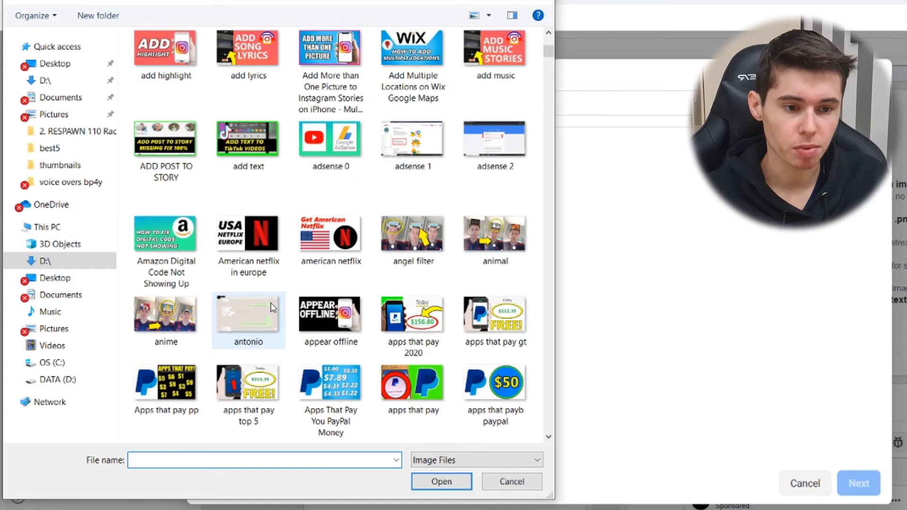
click(74, 265)
scroll(411, 187, down, 10)
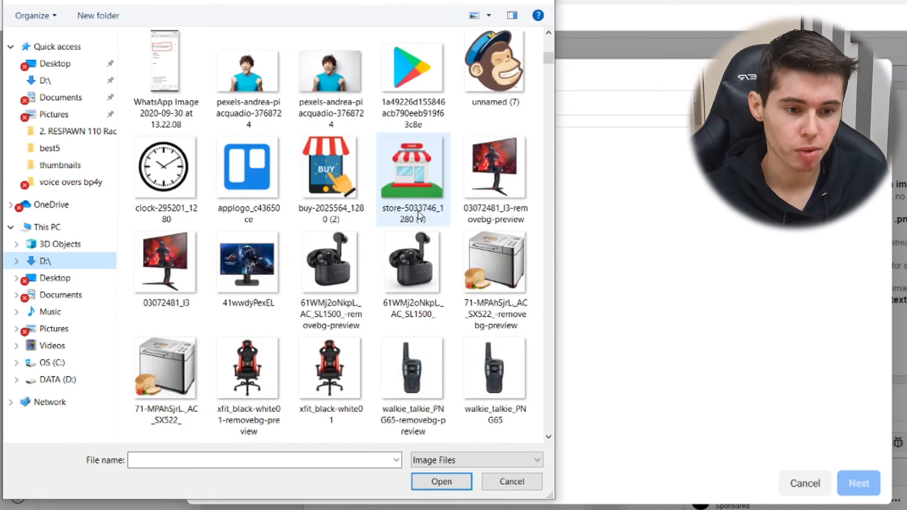
scroll(369, 180, down, 3)
scroll(370, 184, down, 6)
scroll(331, 189, up, 2)
click(331, 71)
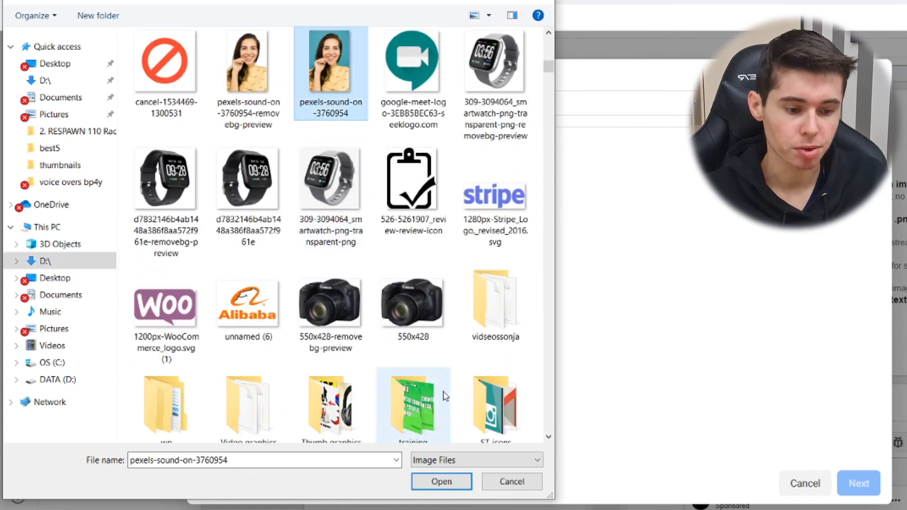
click(453, 480)
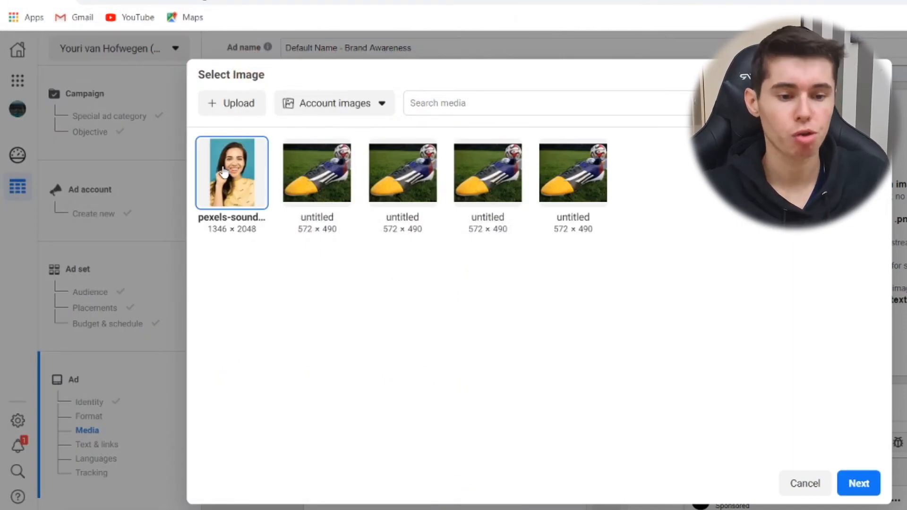
click(861, 487)
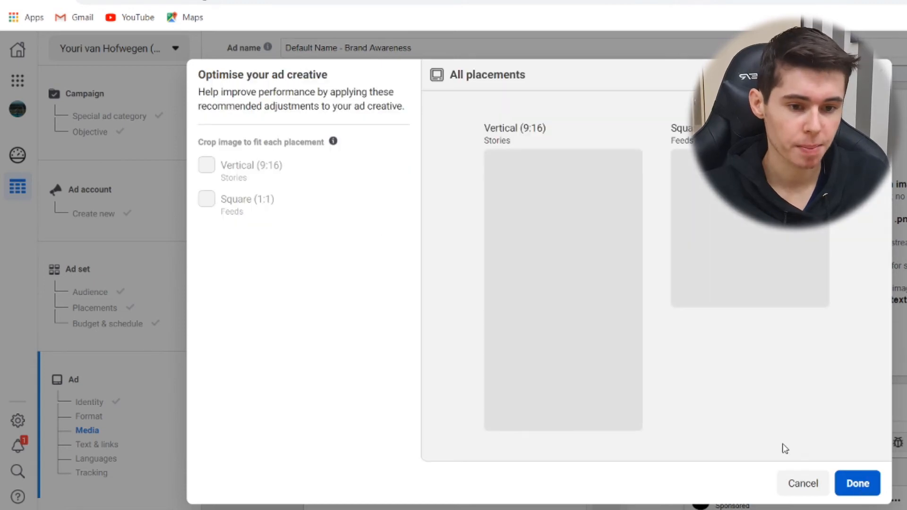
Crop the image to Vertical (9:16) for Stories and Square (1:1) for Feeds, reposition the square crop to frame the face, and apply
click(207, 172)
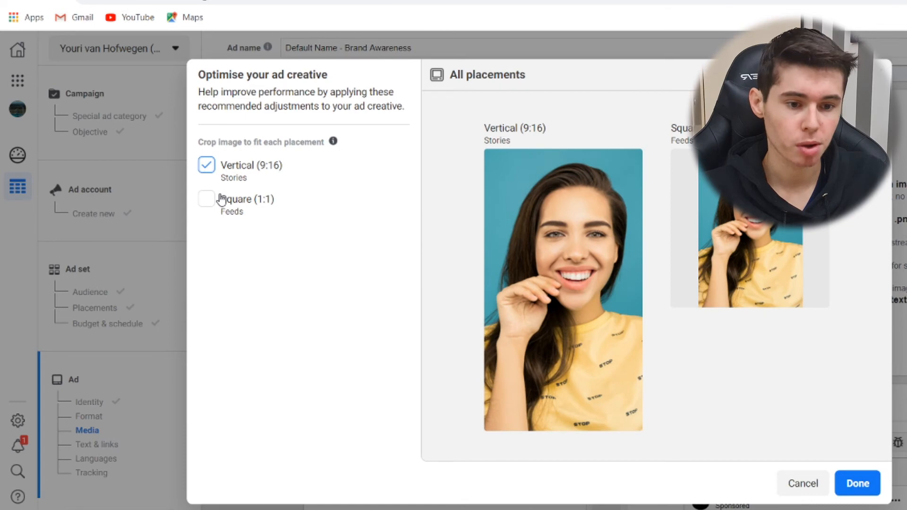
mouse_move(567, 232)
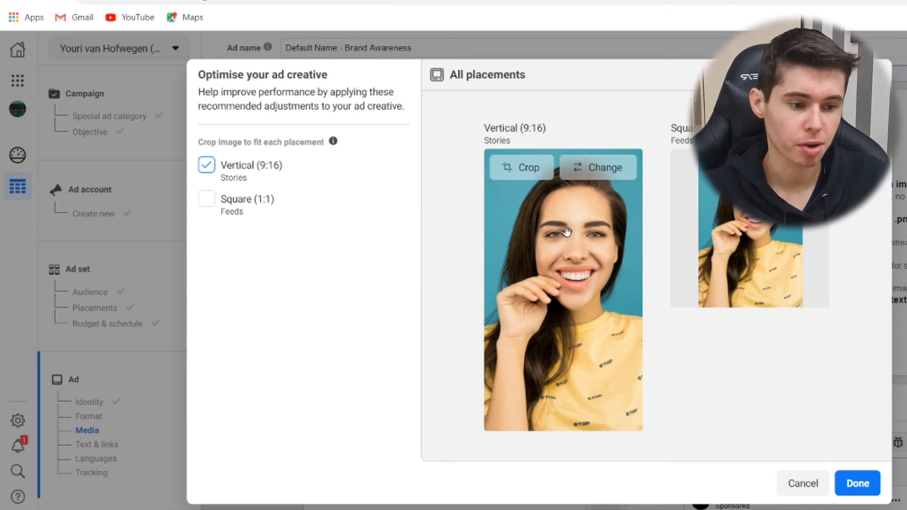
click(206, 199)
drag(817, 264, 817, 212)
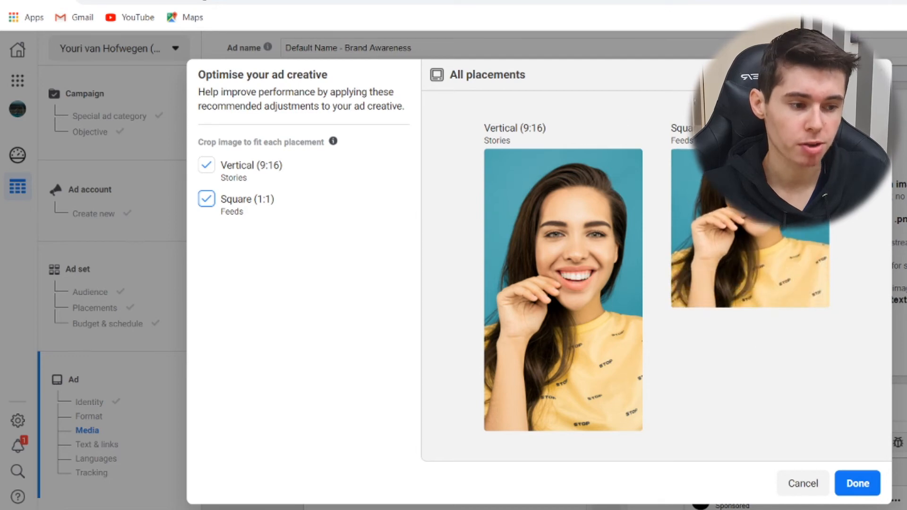
drag(782, 267, 782, 239)
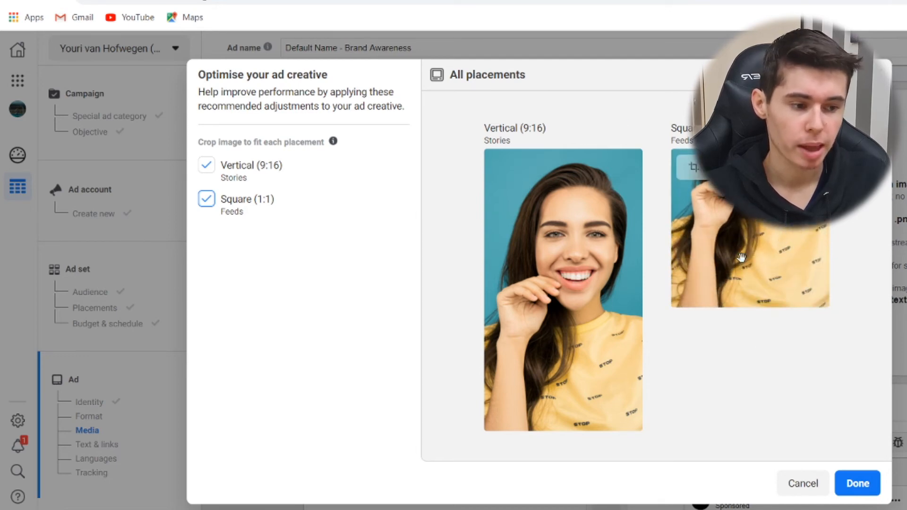
drag(790, 235, 792, 303)
drag(793, 252, 783, 236)
click(857, 489)
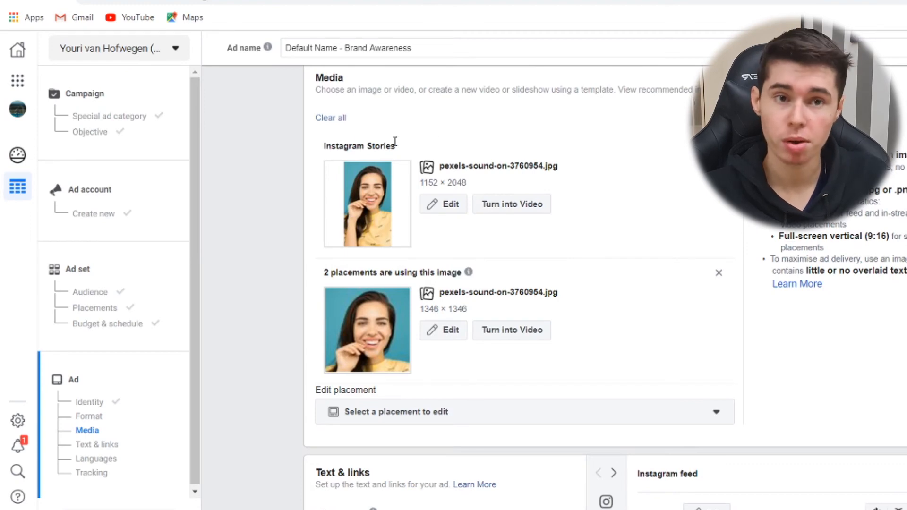
Open the Instagram Feed placement for editing, inspect its preview and media and text options, and close it
scroll(798, 345, down, 3)
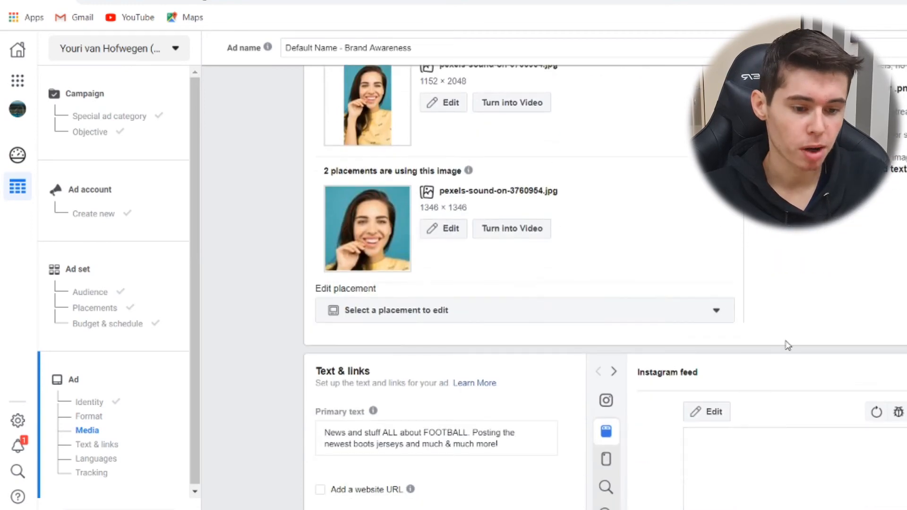
click(413, 294)
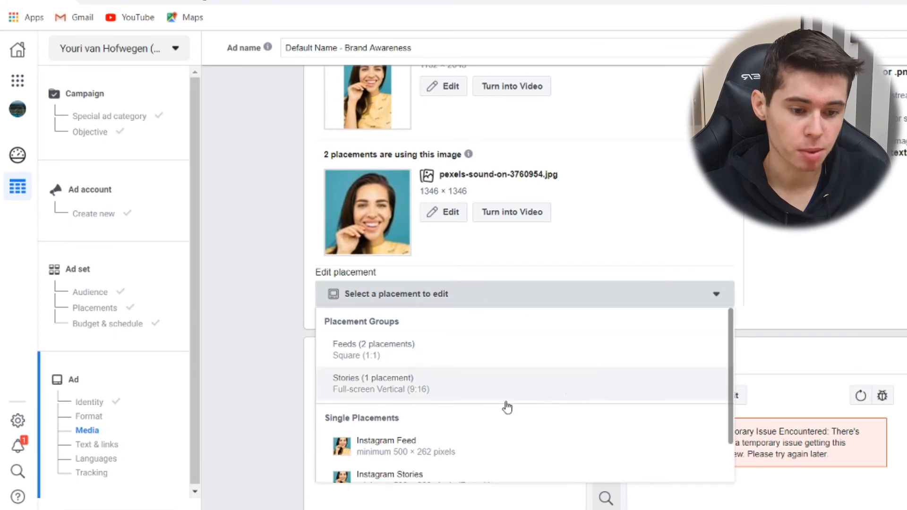
scroll(505, 406, down, 2)
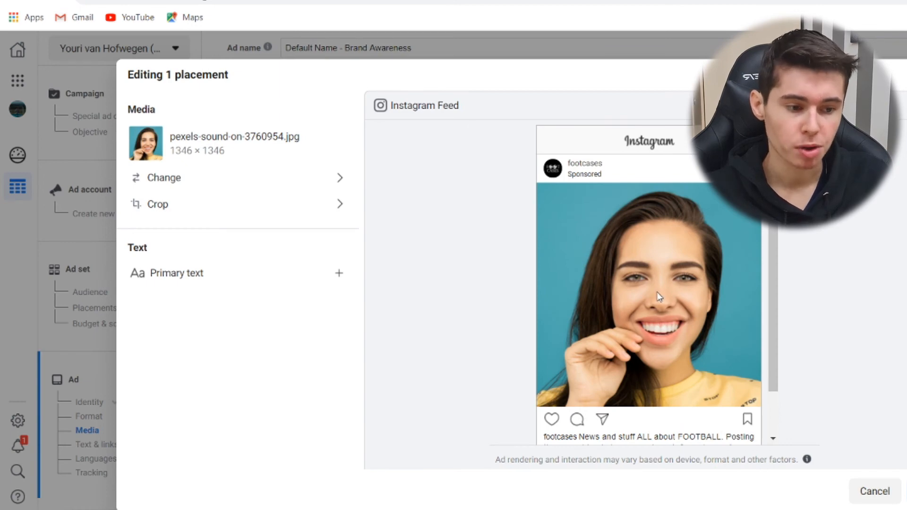
scroll(661, 298, down, 2)
scroll(671, 288, up, 1)
scroll(674, 282, up, 1)
key(Escape)
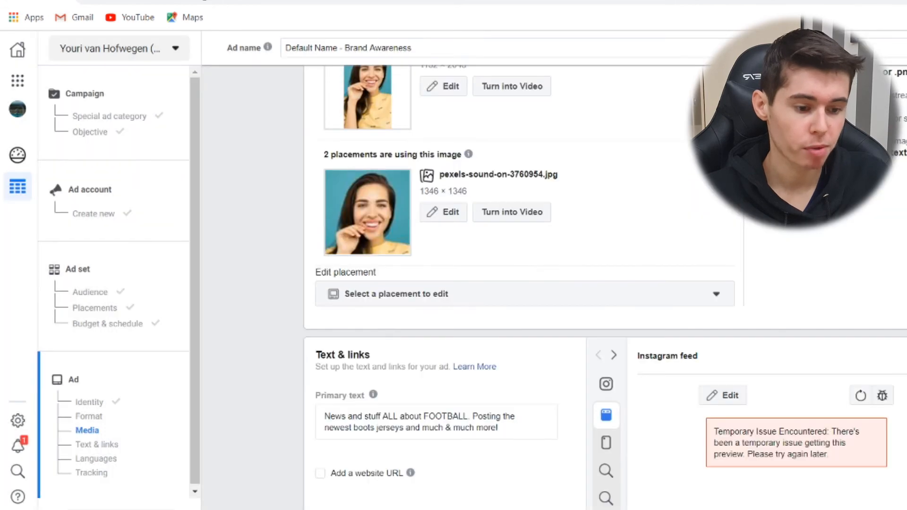
Open the Instagram Stories placement for editing, check its template, media, text and poll options, and close it
click(449, 297)
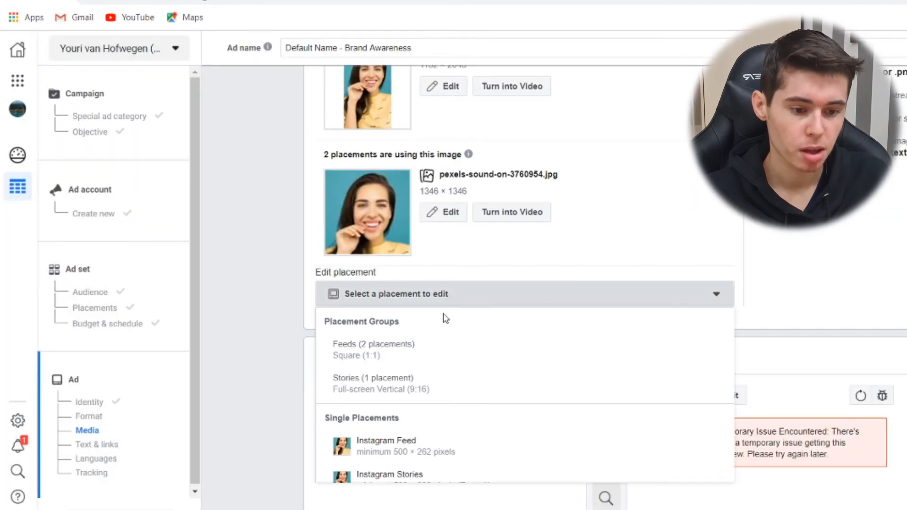
scroll(435, 441, down, 1)
click(437, 439)
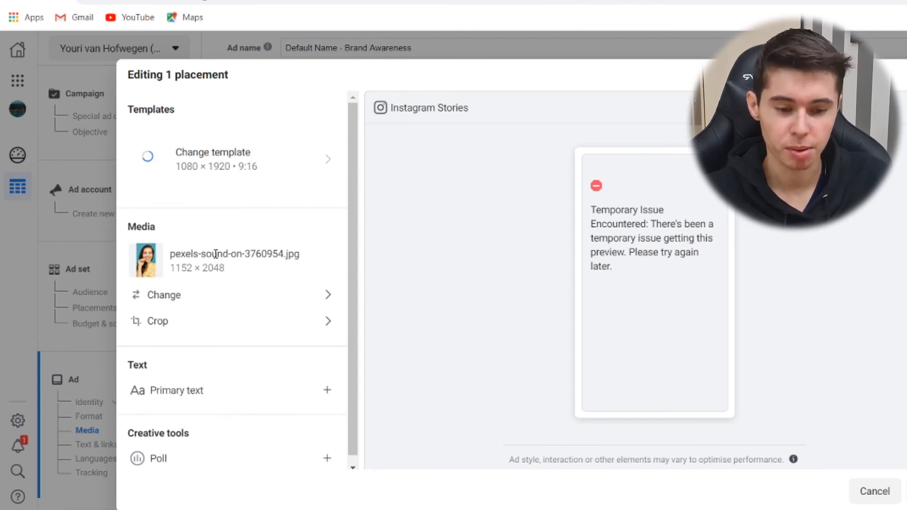
key(Escape)
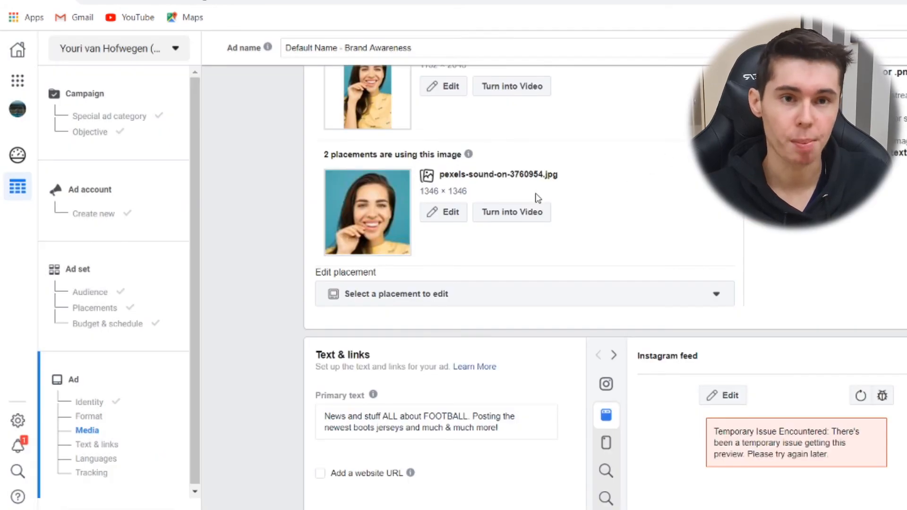
Review the ad's primary text and the description of the text and links settings
scroll(560, 213, down, 5)
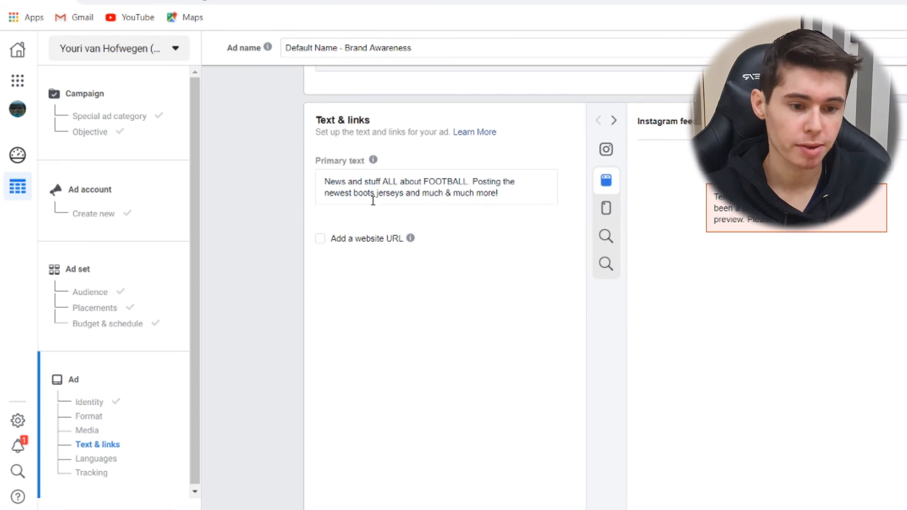
drag(507, 194, 263, 170)
click(520, 354)
drag(334, 130, 445, 136)
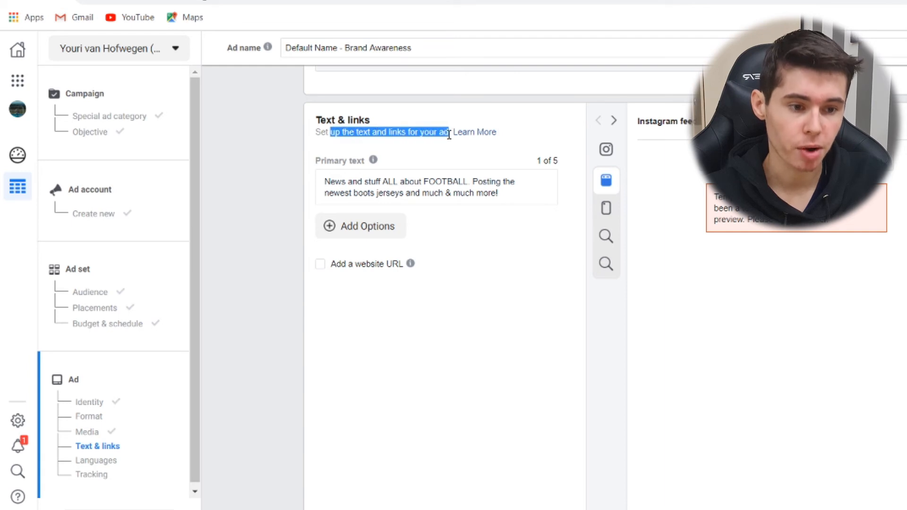
click(445, 132)
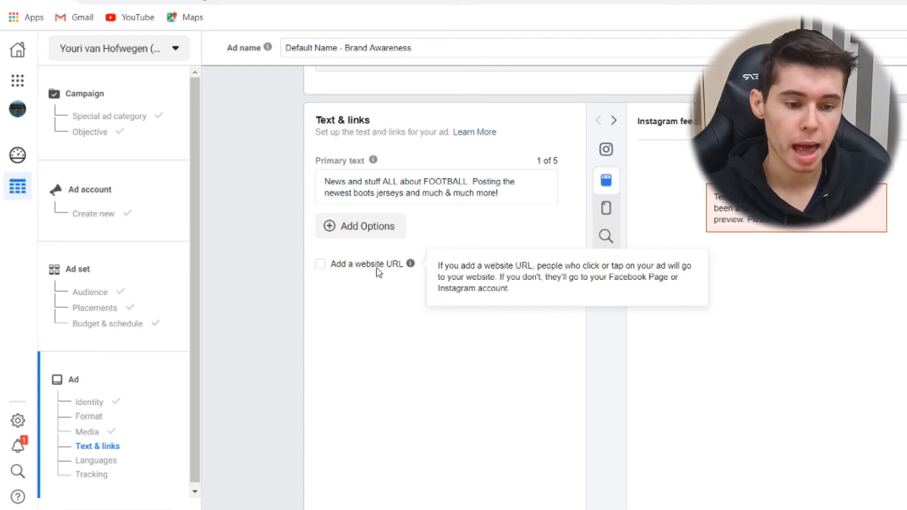
Enable a website URL for the ad and review its headline, link and call-to-action fields
click(326, 267)
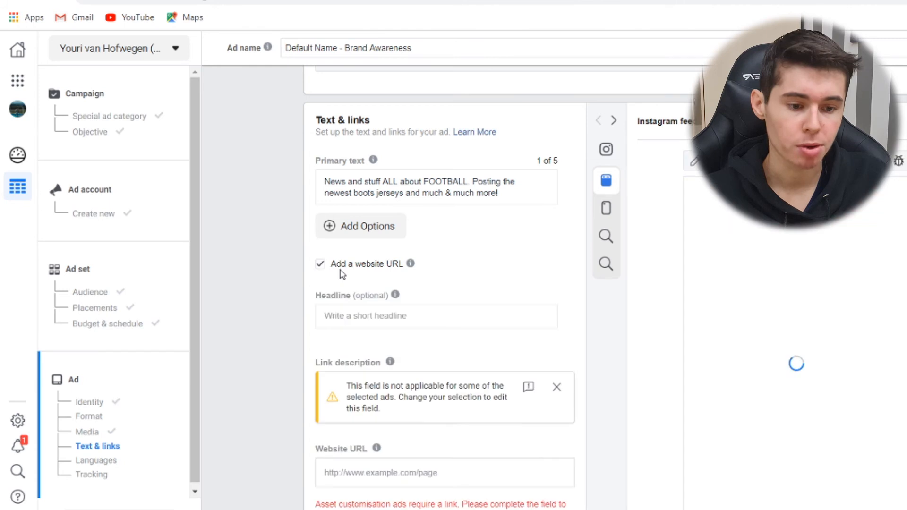
click(427, 319)
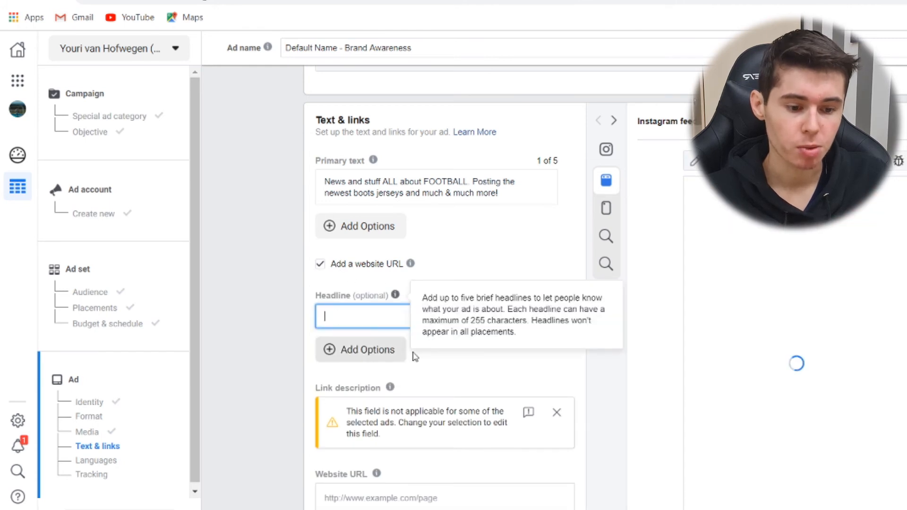
scroll(397, 350, down, 3)
scroll(439, 435, down, 3)
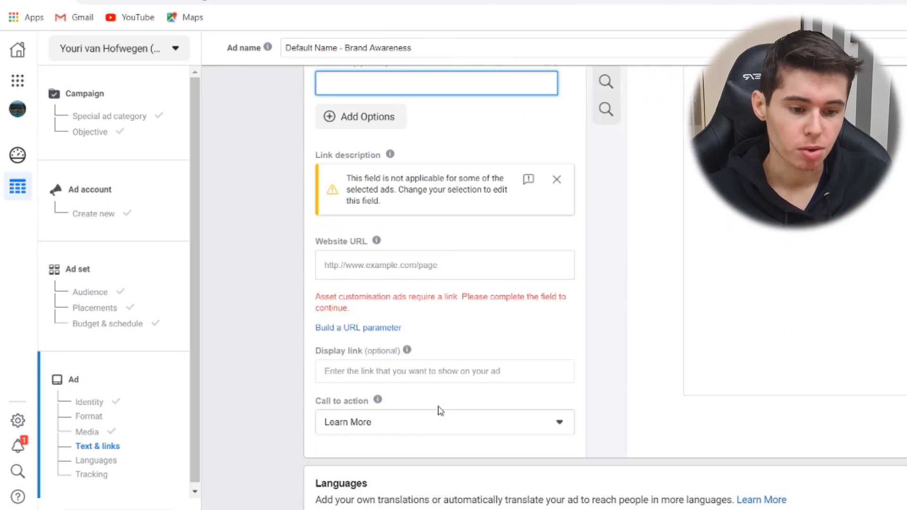
click(439, 271)
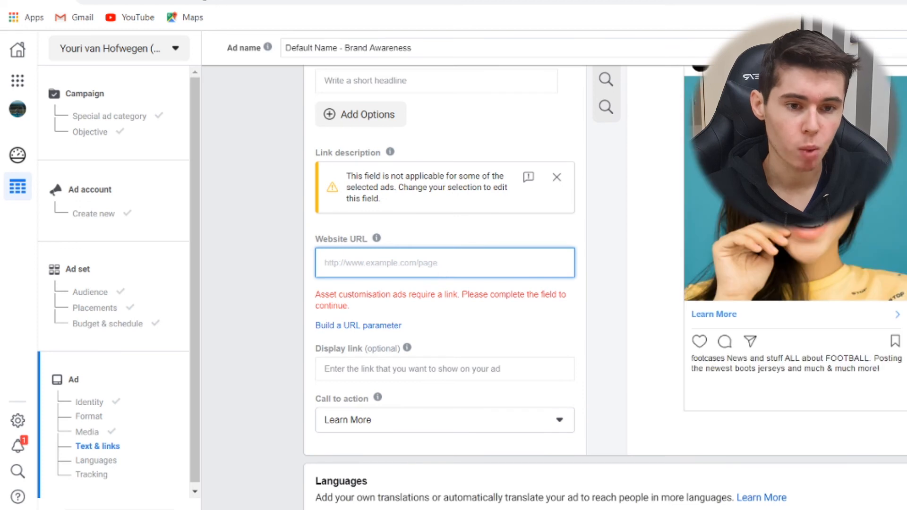
Open YouTube in a new browser tab, go to the account's own channel and copy the channel's web address
key(ctrl+t)
text(you)
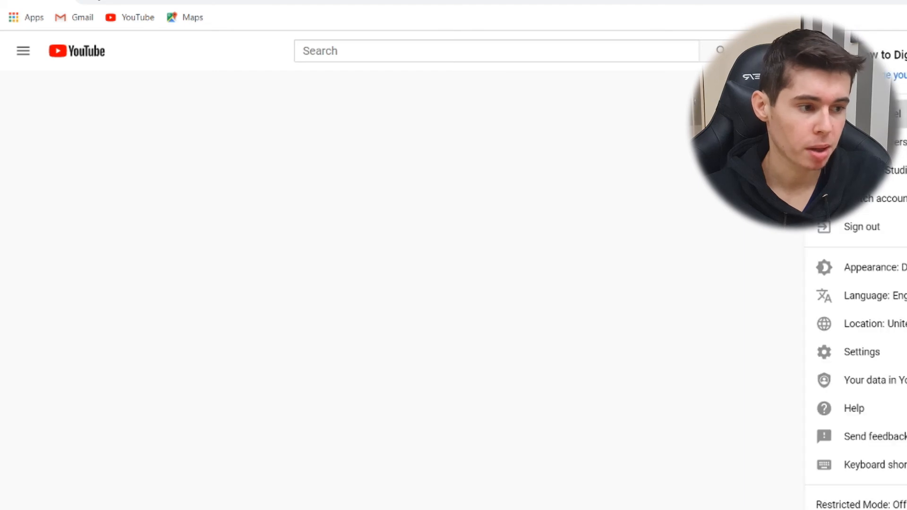
right_click(206, 2)
click(234, 71)
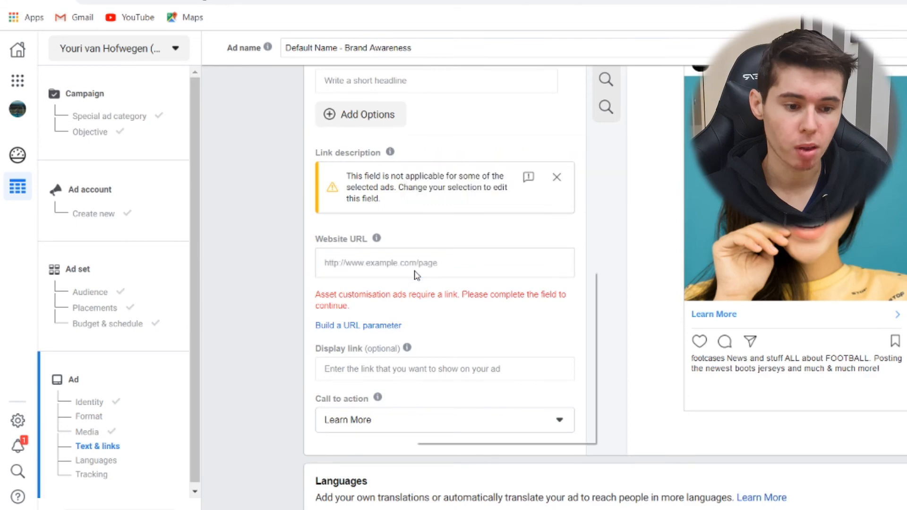
Back in the ad setup, paste the copied YouTube channel address as the website URL and apply it
right_click(403, 258)
click(370, 263)
right_click(371, 261)
click(401, 369)
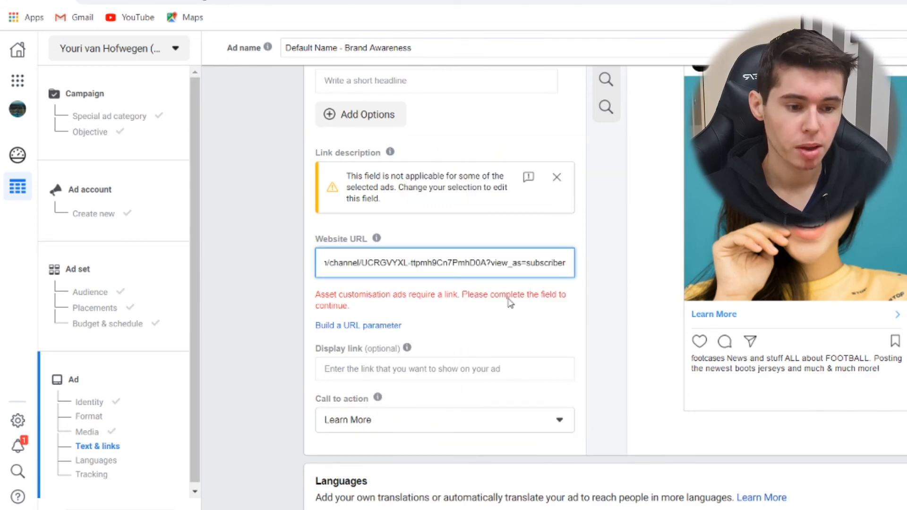
click(608, 267)
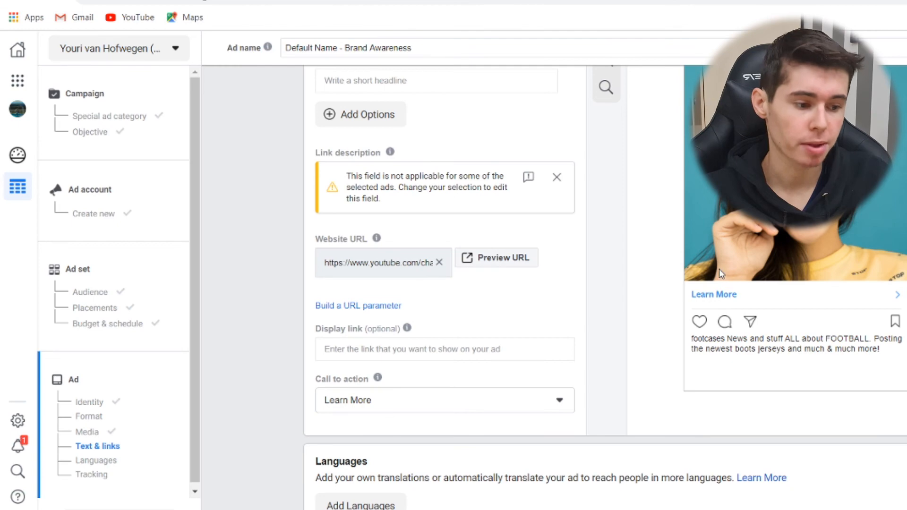
Paste the copied YouTube channel address as the ad's display link
scroll(720, 273, up, 3)
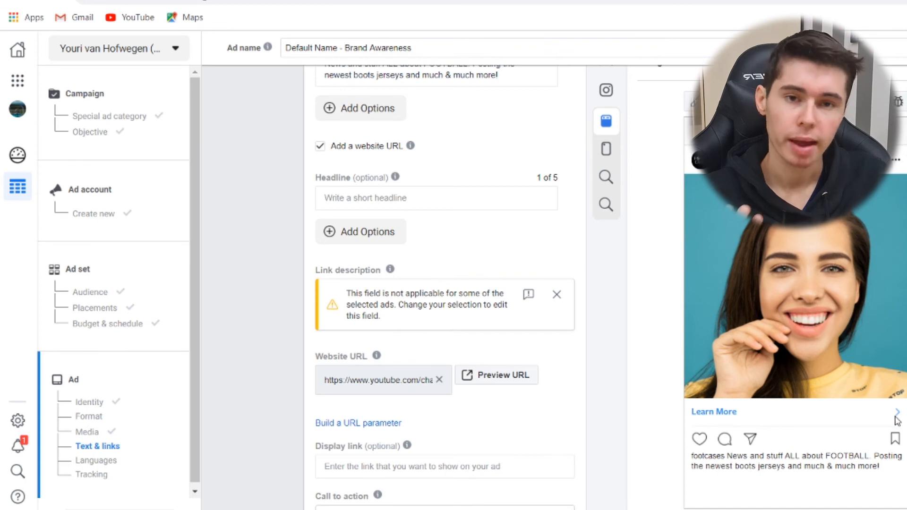
scroll(509, 349, down, 3)
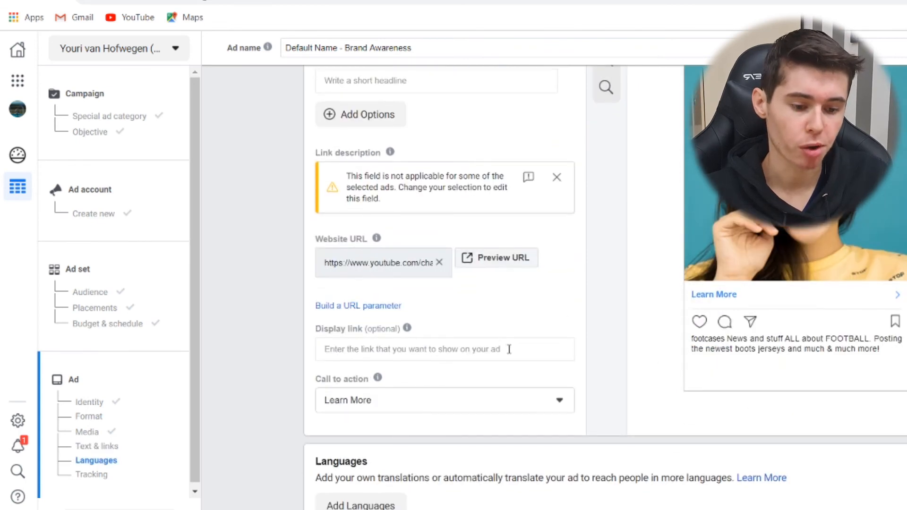
right_click(481, 351)
click(528, 240)
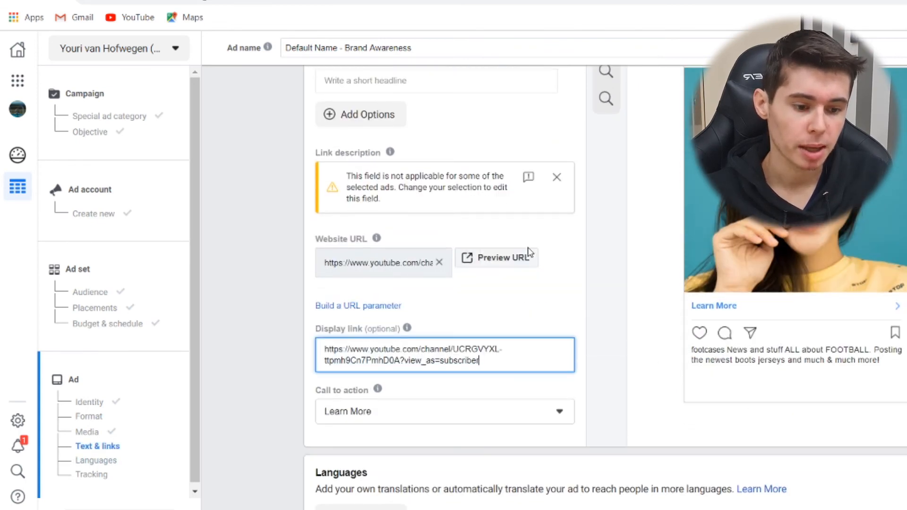
click(596, 325)
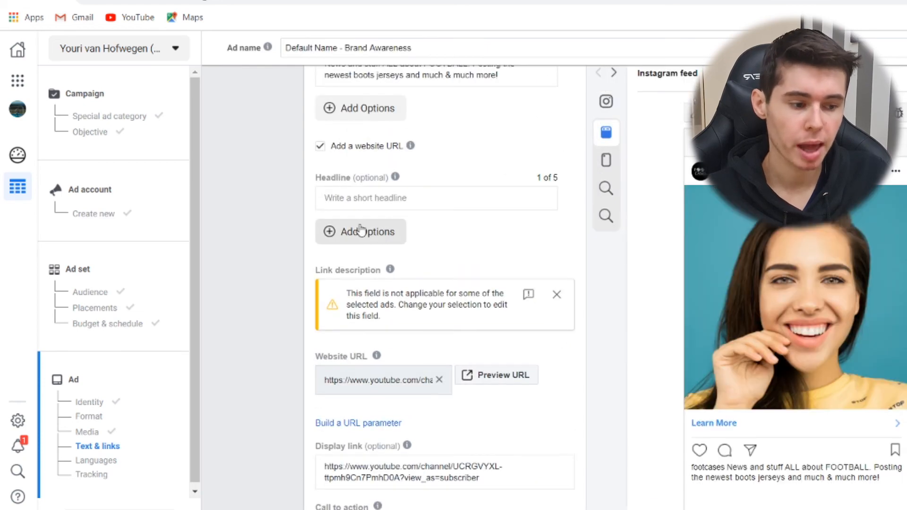
Review the available call-to-action options for the ad and keep Learn More selected
scroll(496, 227, down, 7)
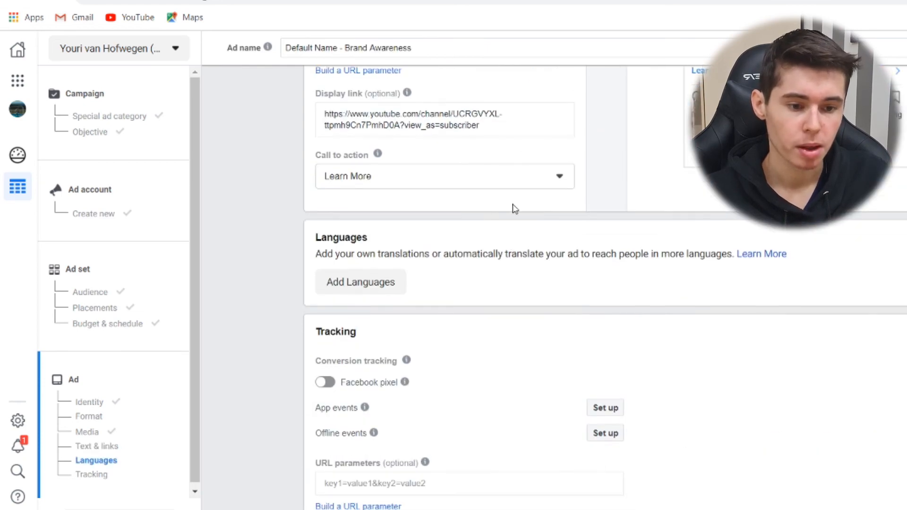
click(512, 183)
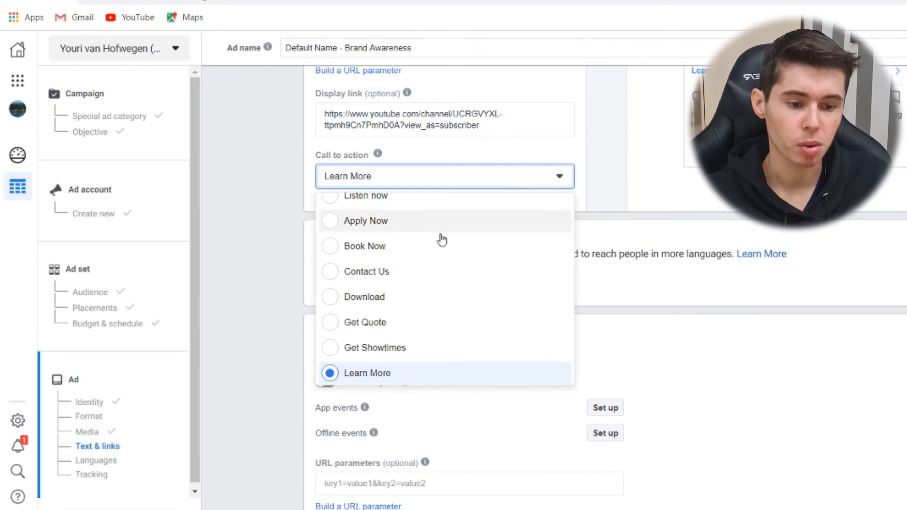
scroll(385, 337, up, 1)
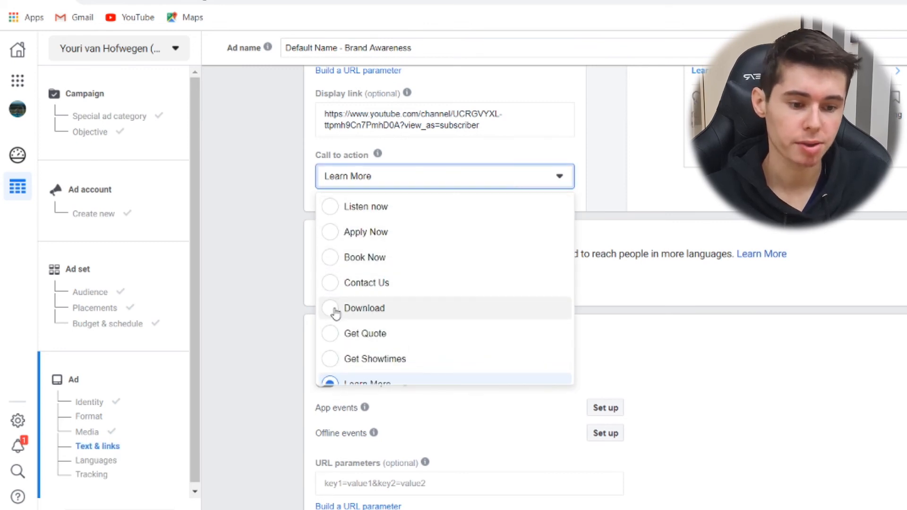
scroll(338, 316, down, 5)
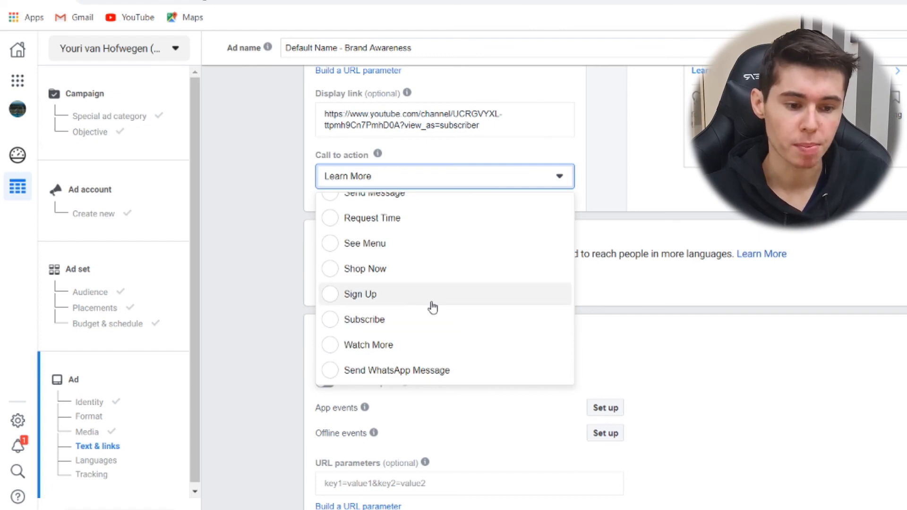
scroll(437, 307, up, 4)
scroll(441, 316, down, 4)
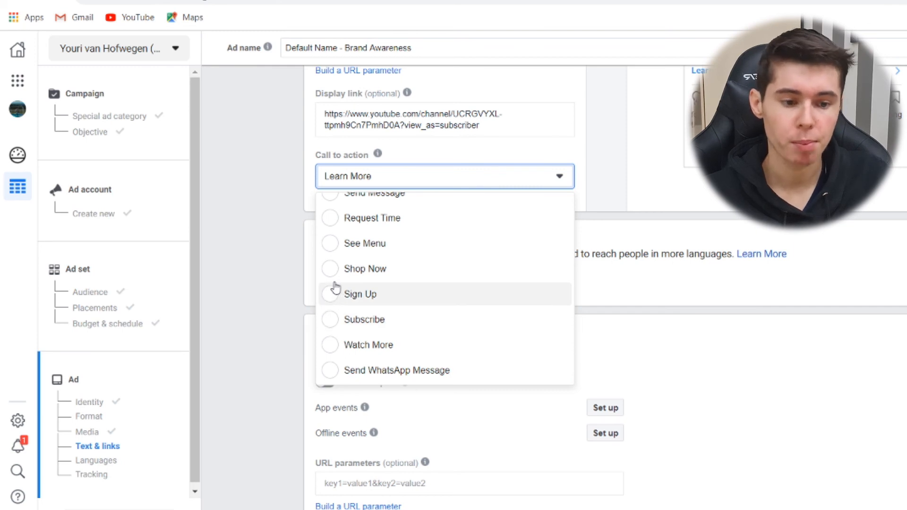
scroll(366, 288, up, 4)
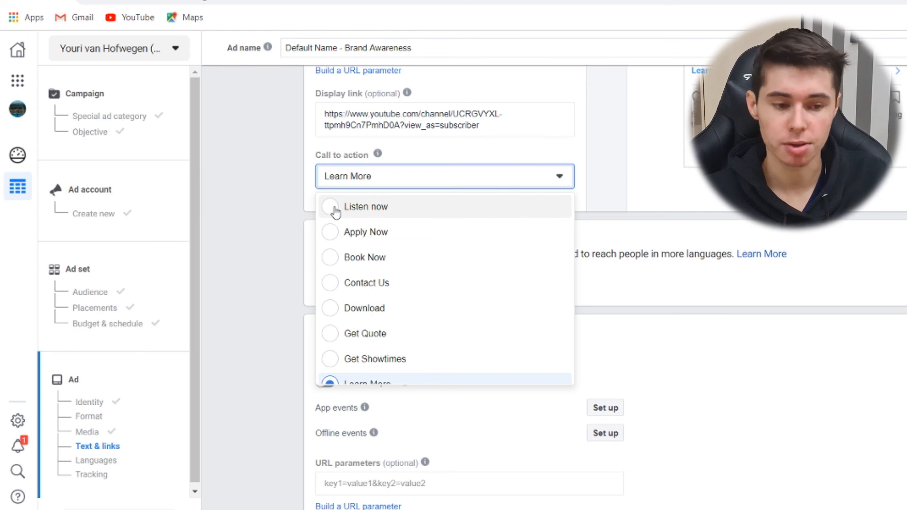
click(786, 232)
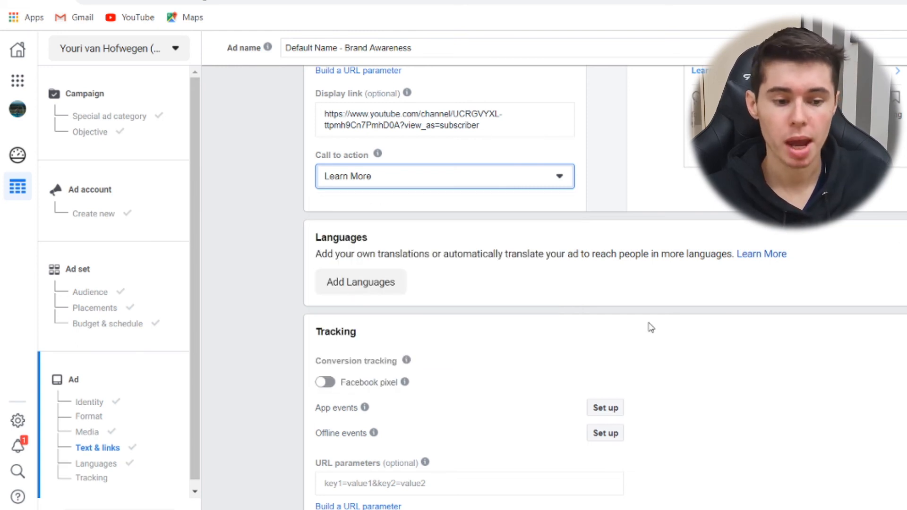
Review the languages and tracking settings, then check the ad's text, links and Instagram feed preview
scroll(650, 316, down, 2)
scroll(650, 314, down, 1)
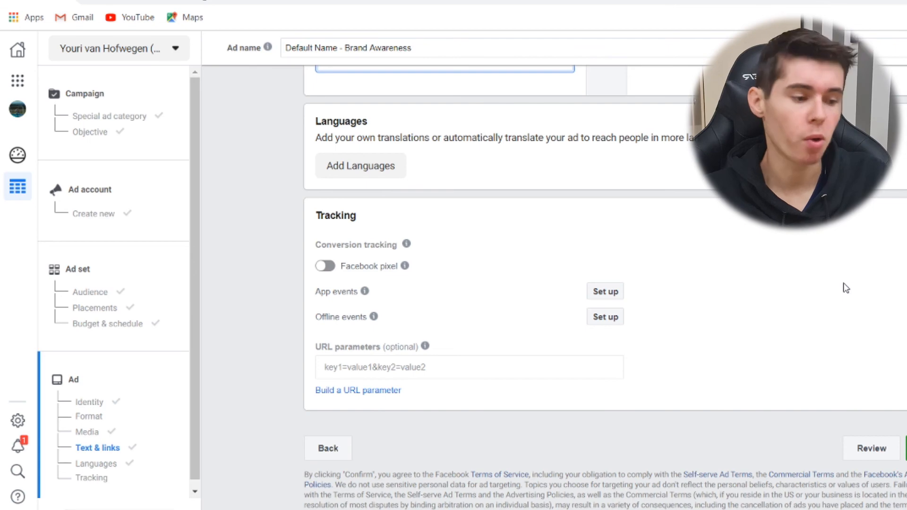
scroll(774, 248, up, 8)
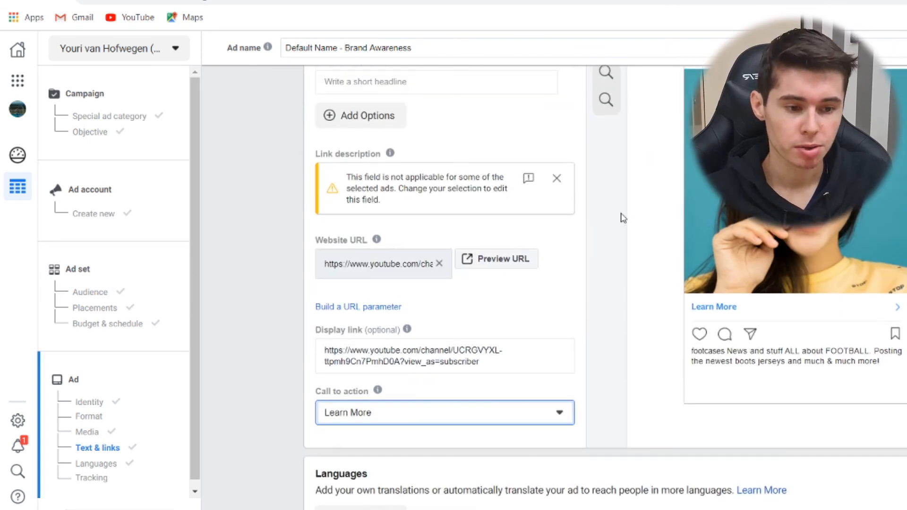
scroll(621, 217, up, 3)
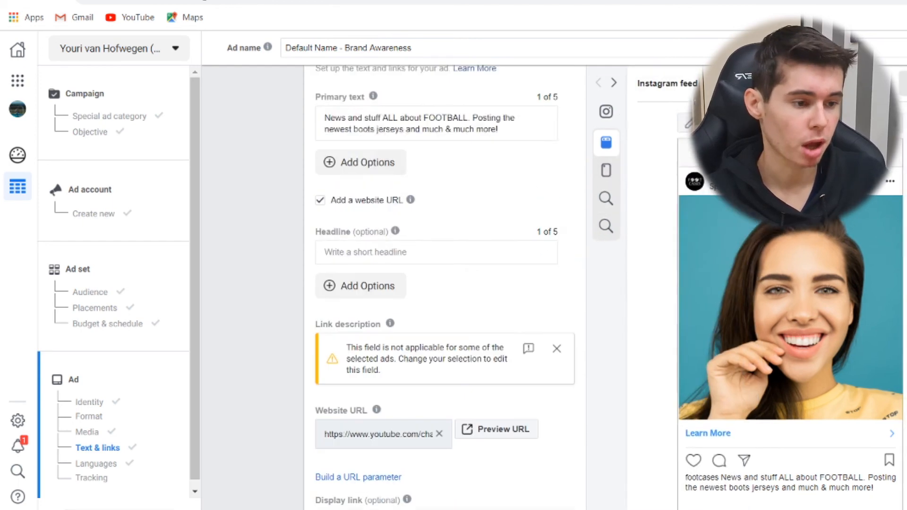
scroll(444, 283, up, 5)
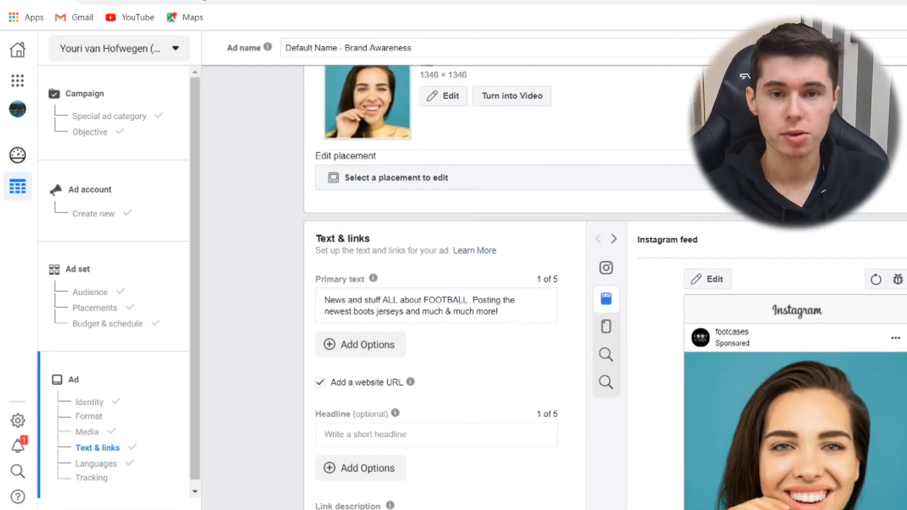
Turn on Facebook pixel conversion tracking for the ad and read the pixel's description
scroll(539, 279, down, 12)
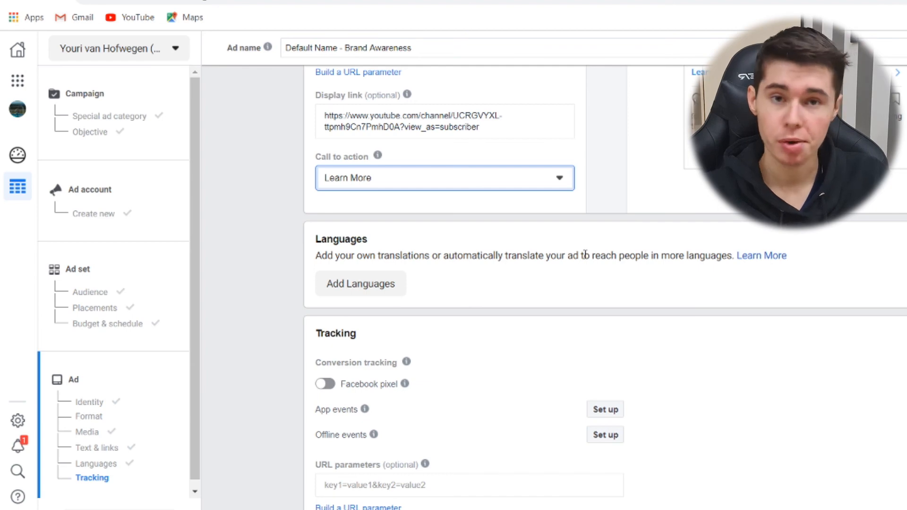
scroll(583, 255, down, 3)
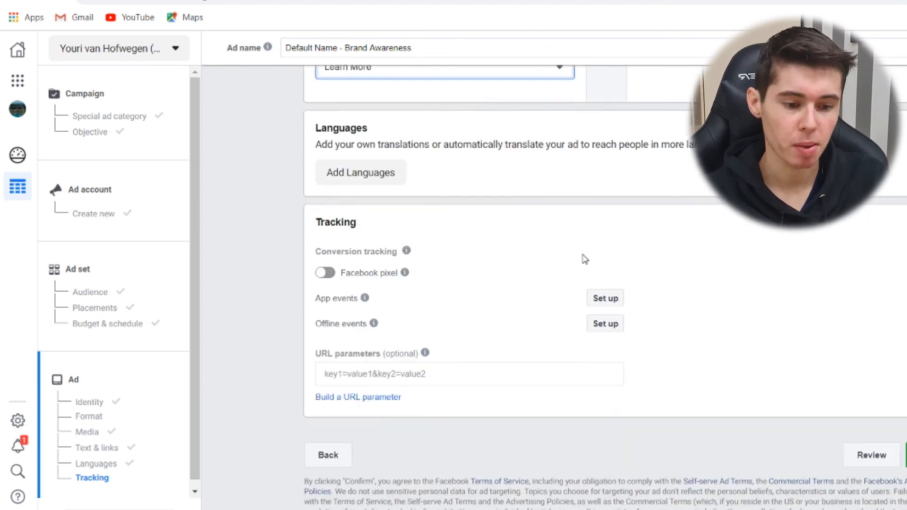
click(326, 265)
scroll(505, 268, down, 3)
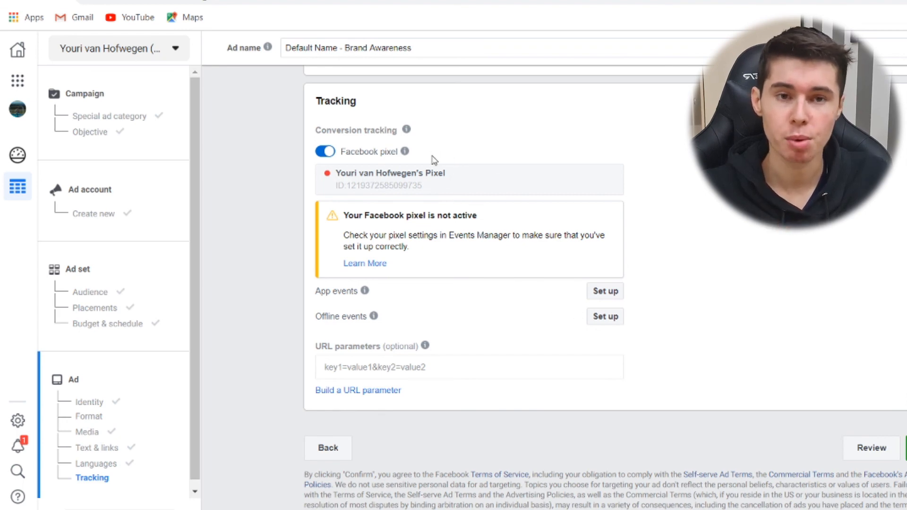
mouse_move(407, 154)
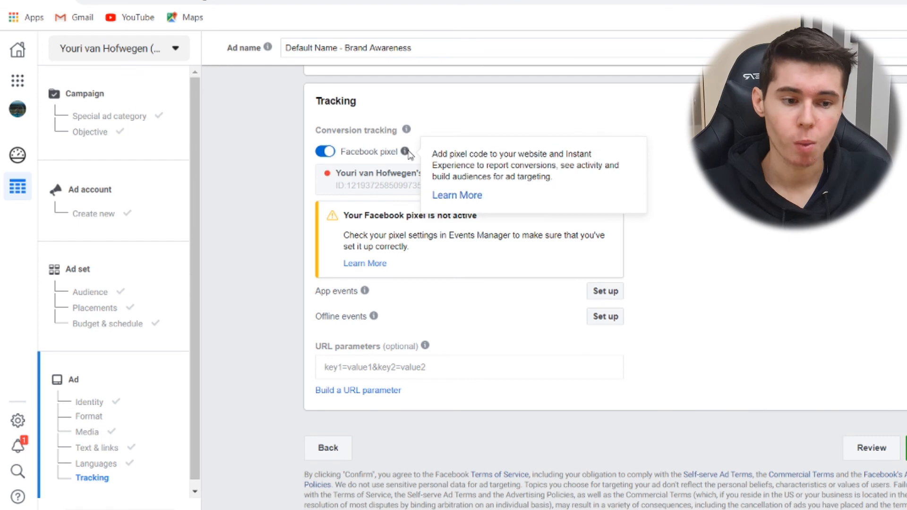